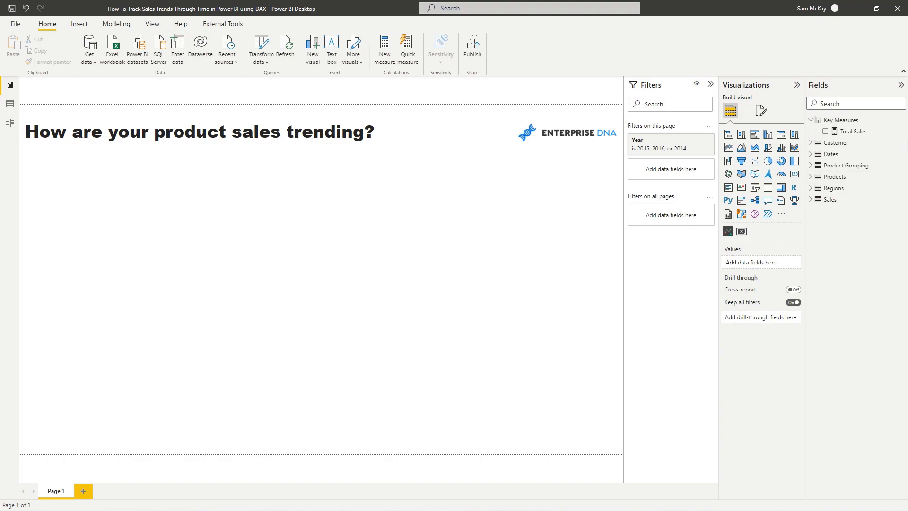
# Step: Build a table visual of Total Sales by Dates' Quarter & Year
pyautogui.click(857, 131)
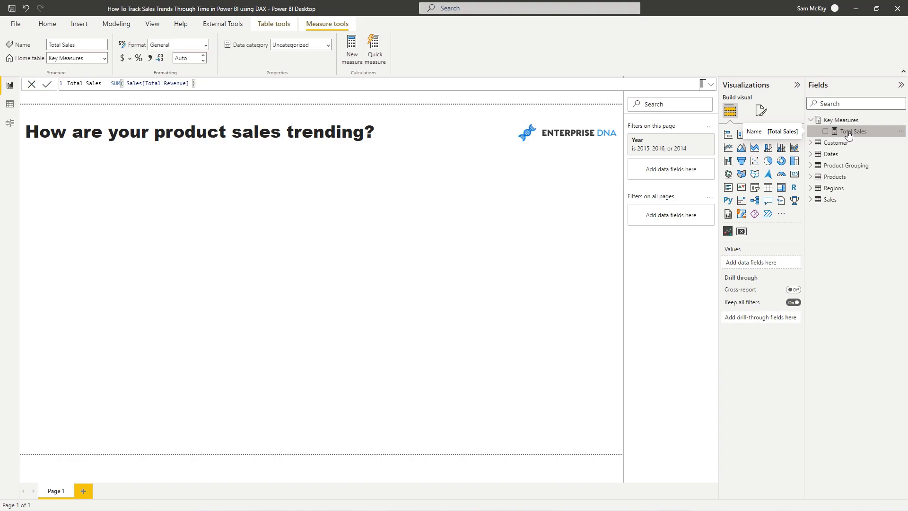
pyautogui.click(811, 154)
pyautogui.moveTo(858, 233); pyautogui.dragTo(272, 194)
pyautogui.moveTo(851, 131); pyautogui.dragTo(756, 270)
# Step: Enlarge, widen and reposition the table near the middle of the page
pyautogui.moveTo(372, 267); pyautogui.dragTo(427, 361)
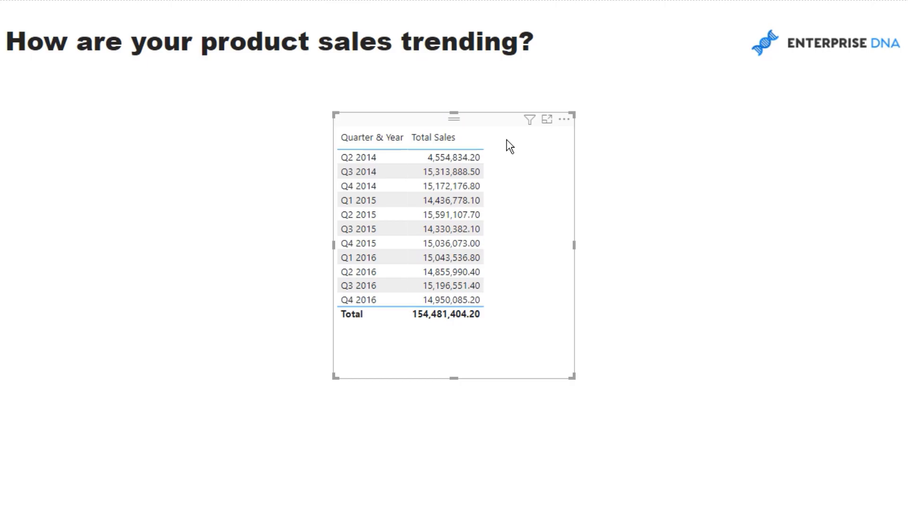
pyautogui.moveTo(573, 378); pyautogui.dragTo(637, 393)
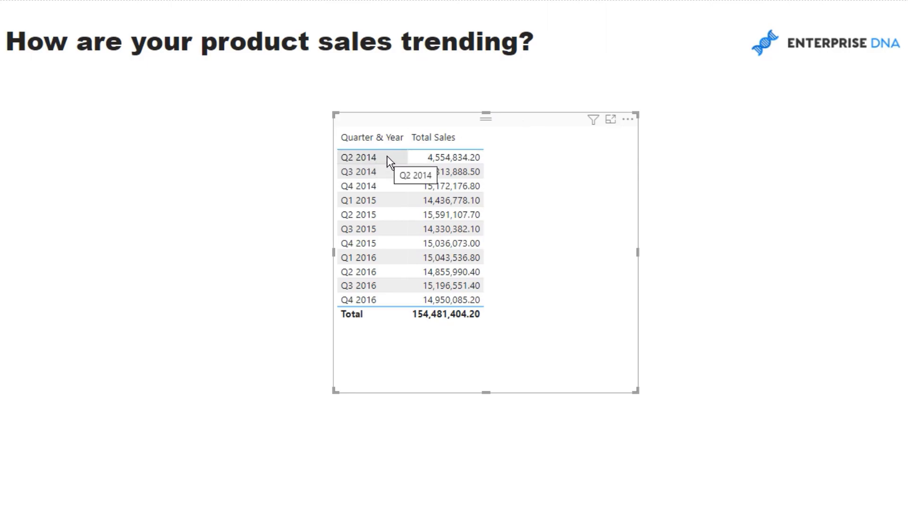
pyautogui.moveTo(525, 124); pyautogui.dragTo(488, 113)
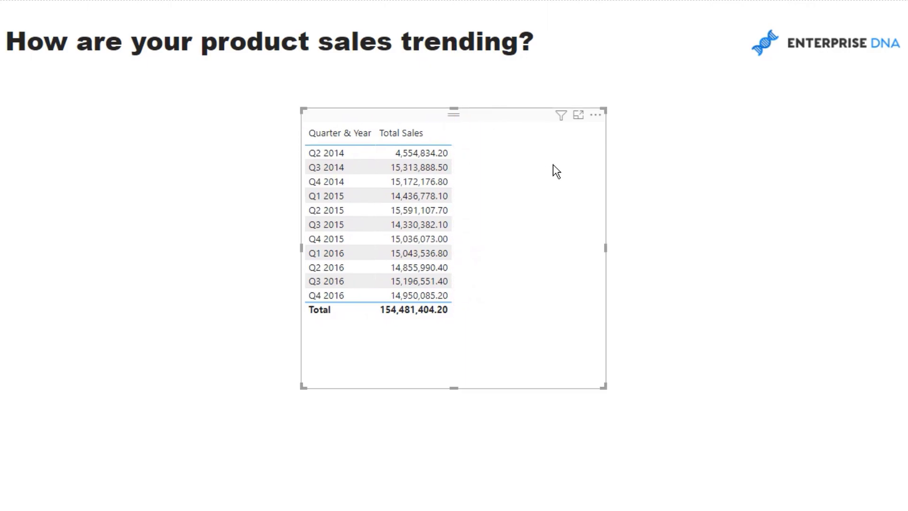
pyautogui.moveTo(606, 248); pyautogui.dragTo(669, 248)
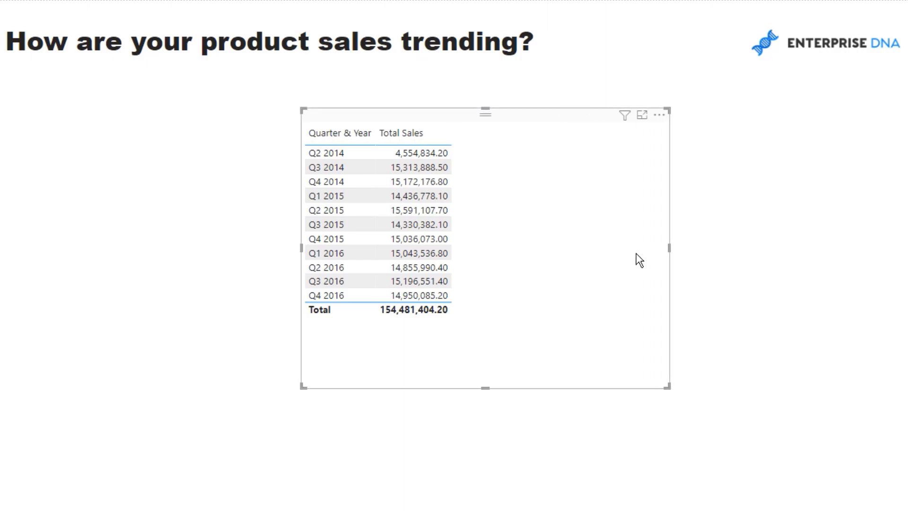
pyautogui.click(699, 260)
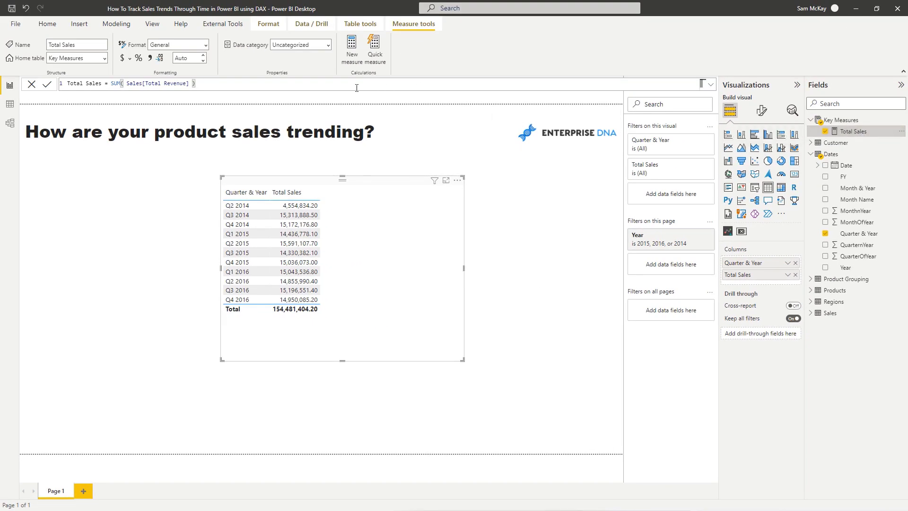
# Step: Start a new measure named 'Quarterly Sales Growth ='
pyautogui.click(352, 53)
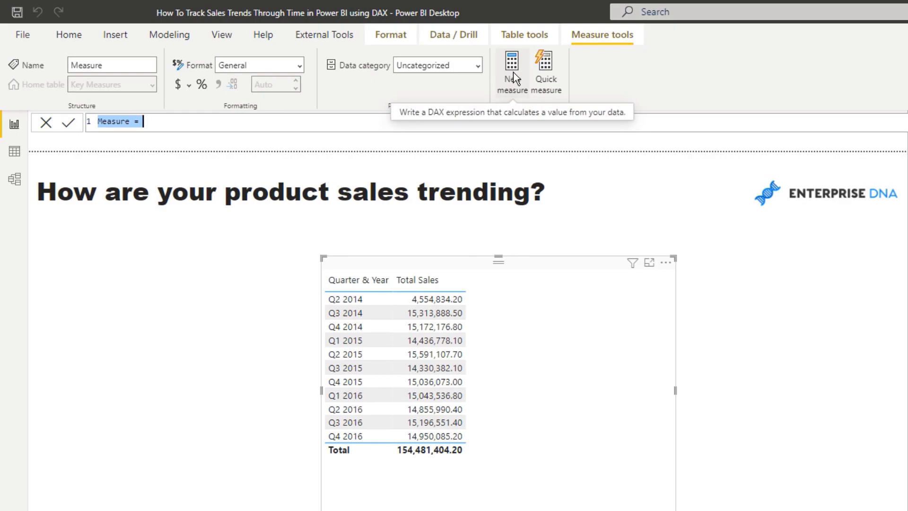
pyautogui.write('Quarterly')
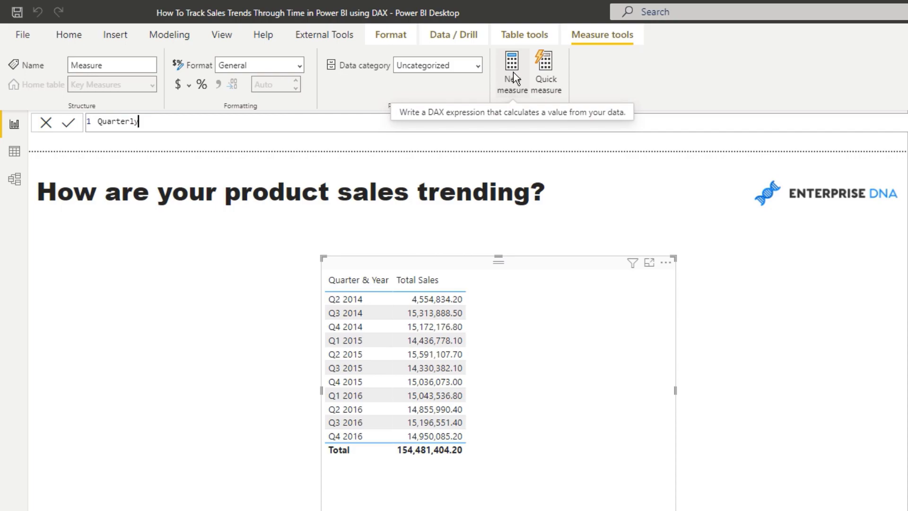
pyautogui.write(' Sales Growth =')
pyautogui.hotkey('shift', 'Return')
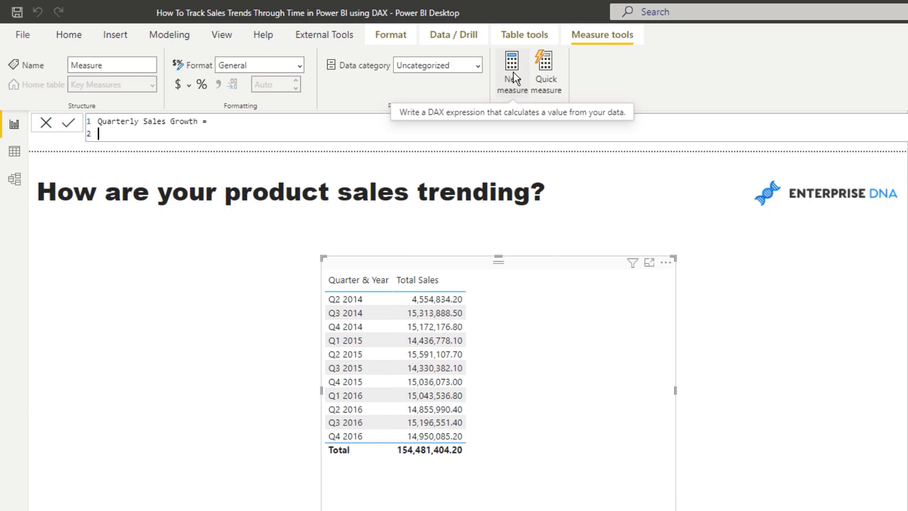
pyautogui.write('T')
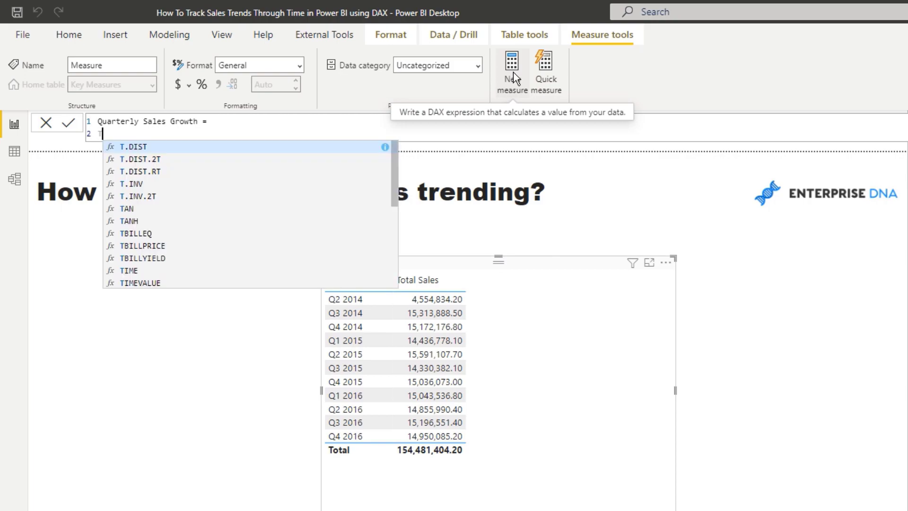
pyautogui.write('a')
pyautogui.press('BackSpace')
pyautogui.press('BackSpace')
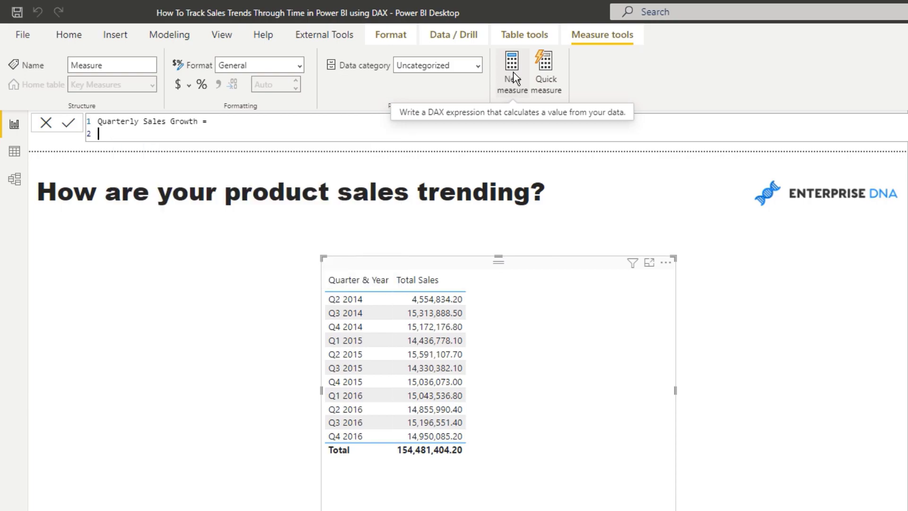
pyautogui.write('Tot')
pyautogui.press('BackSpace')
pyautogui.press('BackSpace')
pyautogui.press('BackSpace')
pyautogui.press('BackSpace')
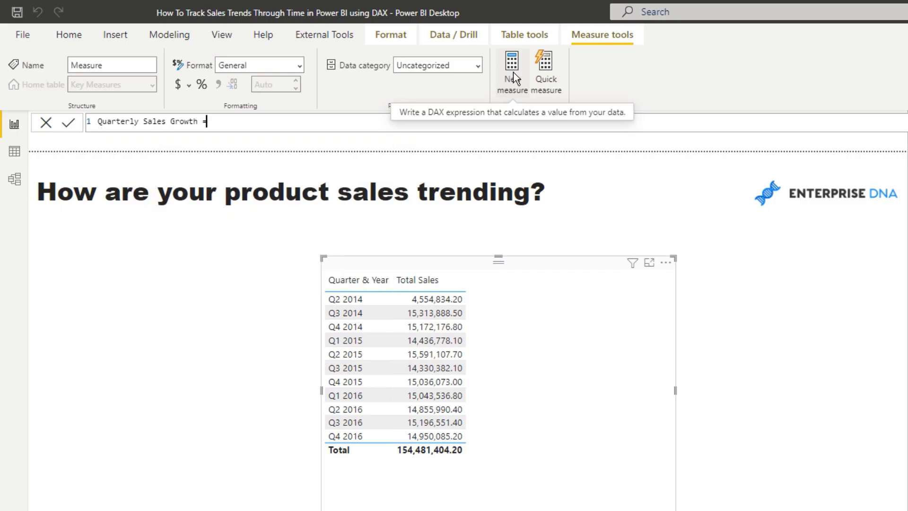
pyautogui.hotkey('shift', 'Return')
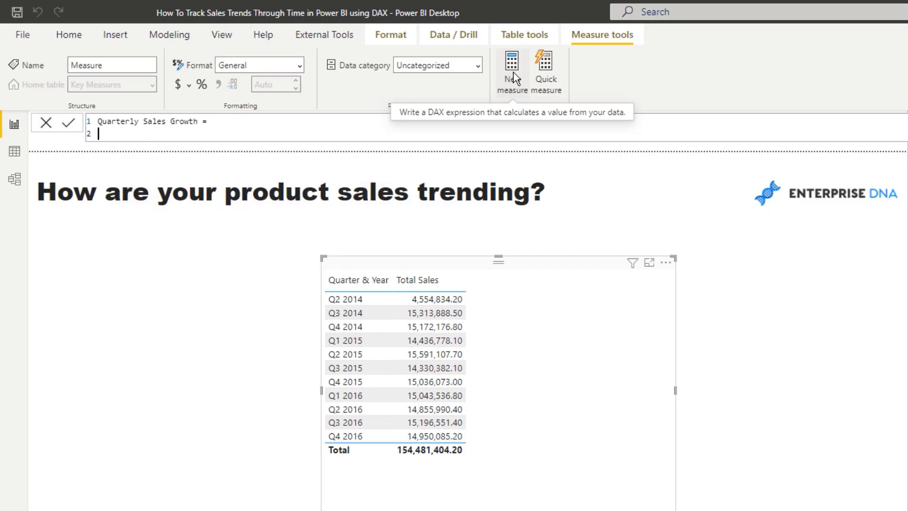
# Step: Begin the formula with DIVIDE and [Total Sales] as the numerator
pyautogui.write('DIV')
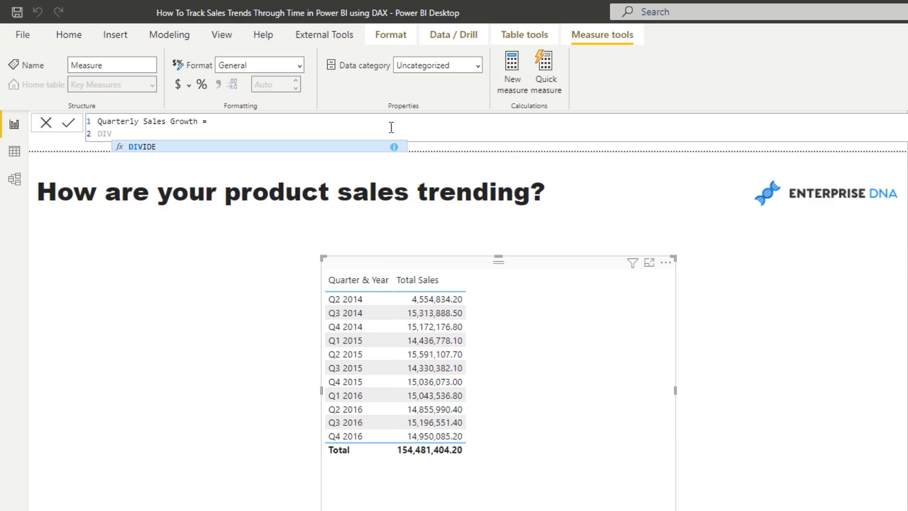
pyautogui.press('Tab')
pyautogui.write('tot')
pyautogui.click(336, 194)
pyautogui.write(',')
pyautogui.hotkey('shift', 'Return')
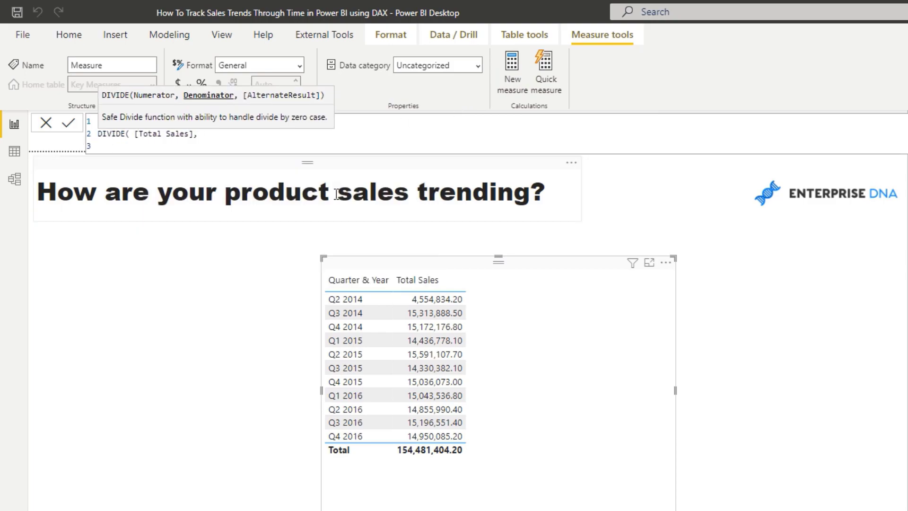
# Step: Complete the denominator as CALCULATE([Total Sales], DATEADD(Dates[Date], -1, QUARTER)), subtract 1, and format as percentage
pyautogui.write('CAL')
pyautogui.press('Tab')
pyautogui.write('Tot')
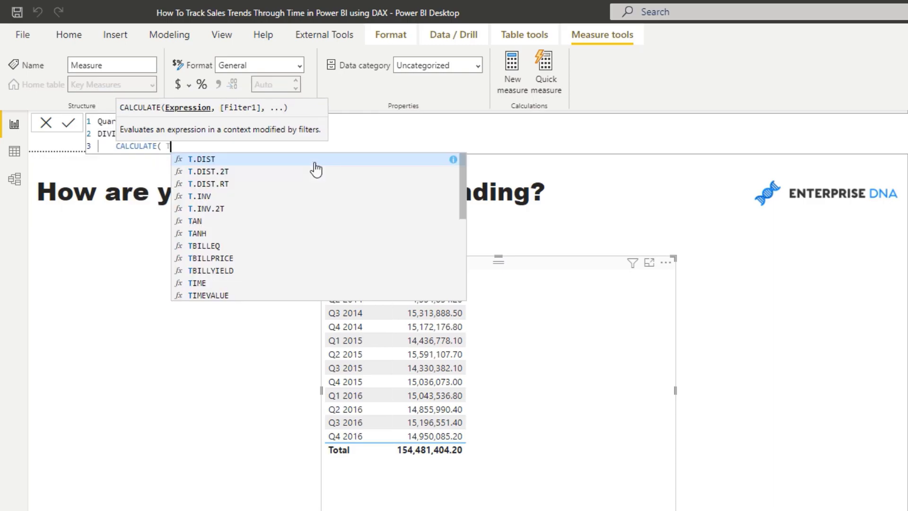
pyautogui.click(285, 208)
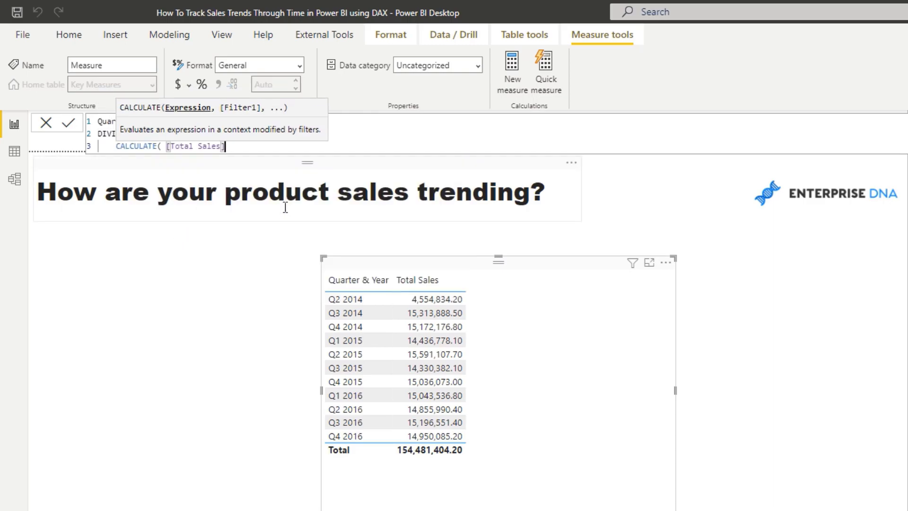
pyautogui.write(',')
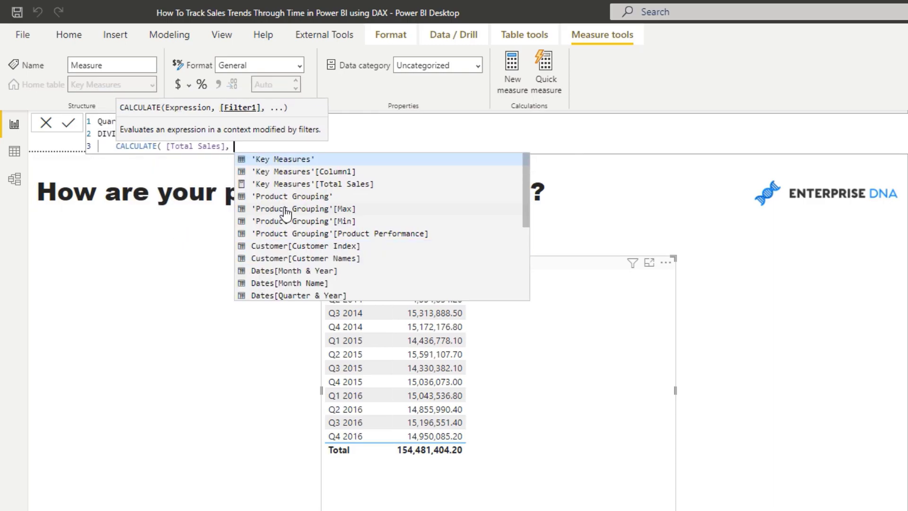
pyautogui.write(' DA')
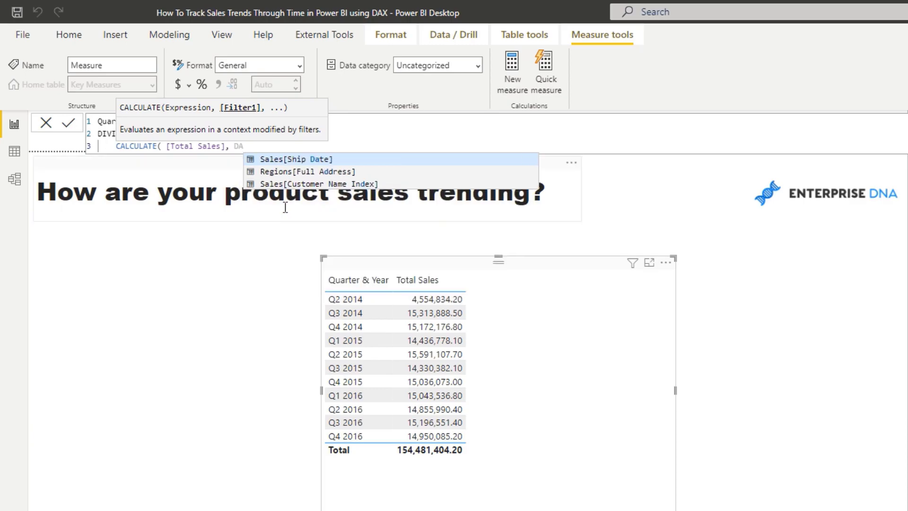
pyautogui.write('TEADD( Dates')
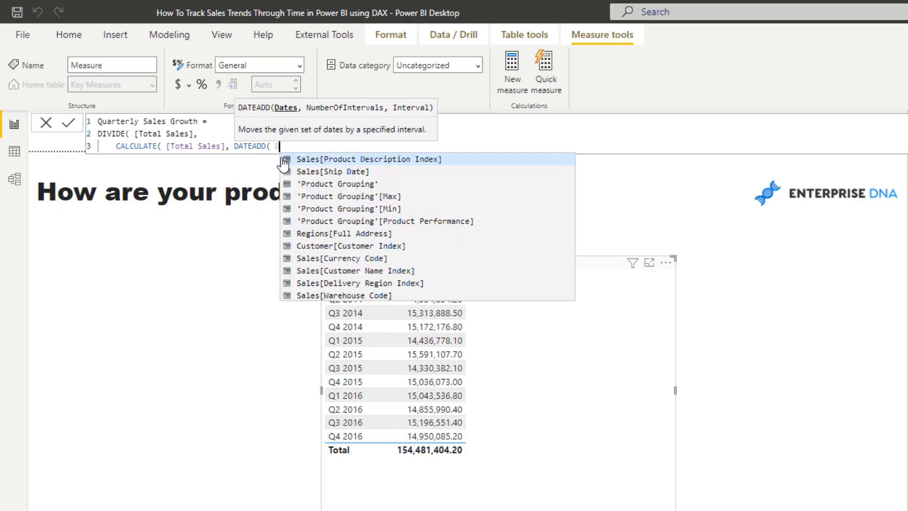
pyautogui.doubleClick(352, 239)
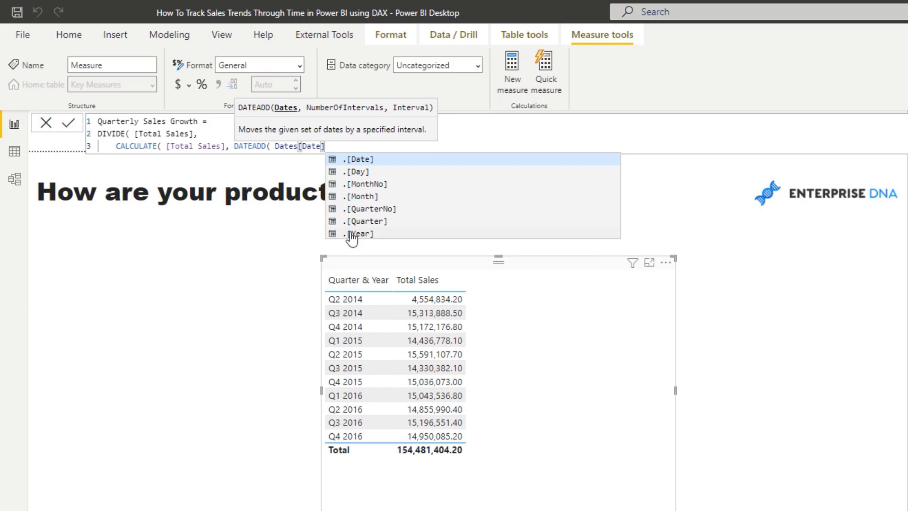
pyautogui.write(',')
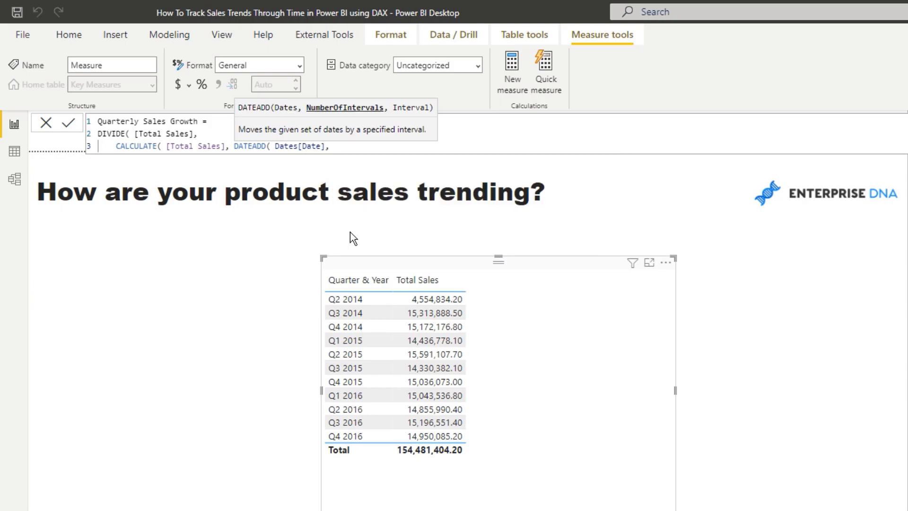
pyautogui.write(' -1,')
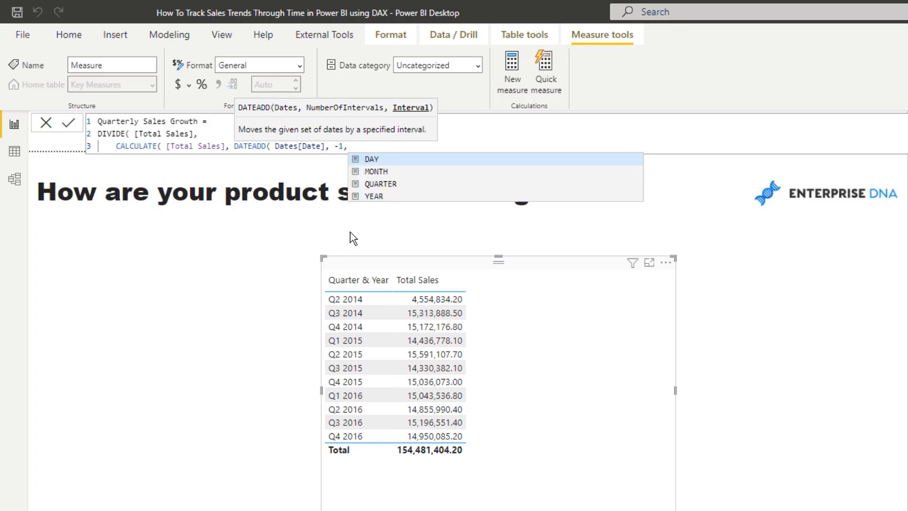
pyautogui.write(' QUARTER ')
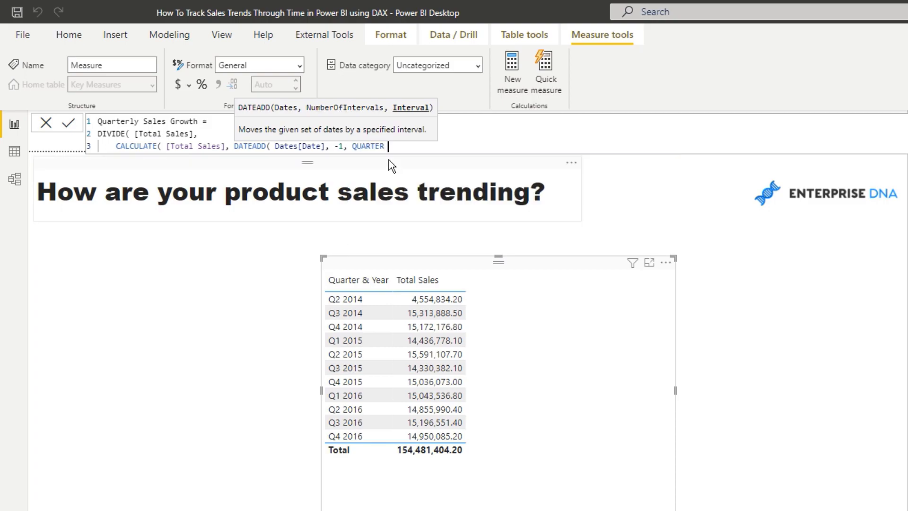
pyautogui.write(') )')
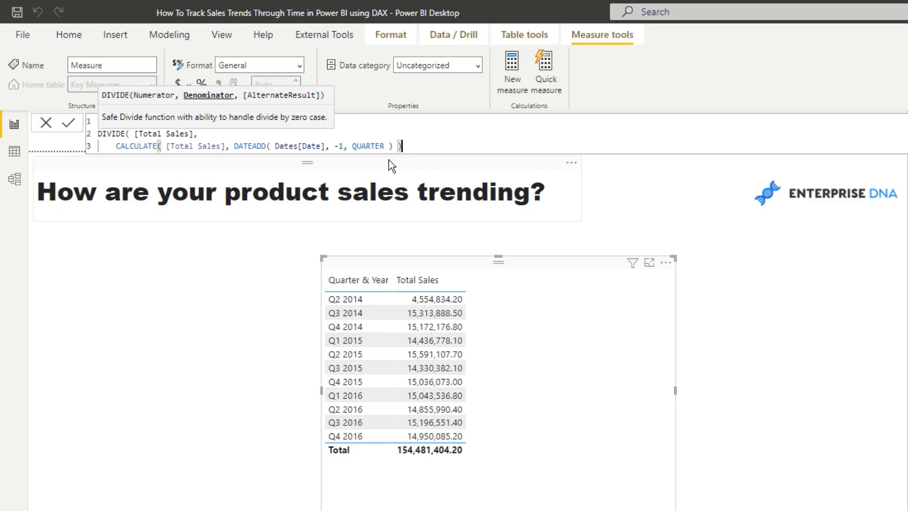
pyautogui.write(',')
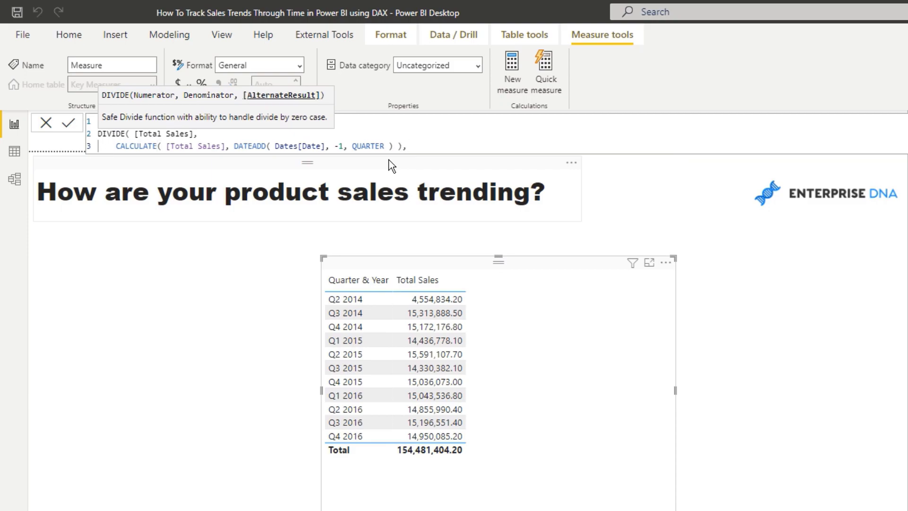
pyautogui.write(' 0 ) -1')
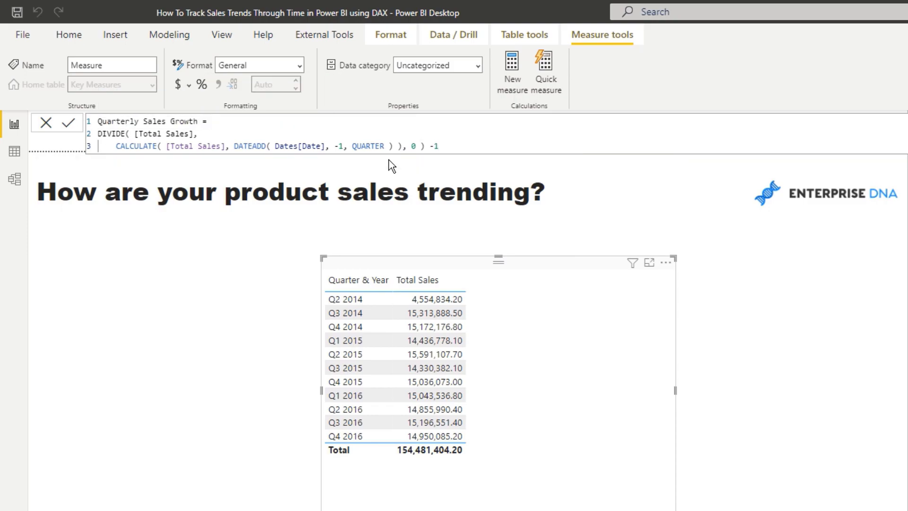
pyautogui.press('Return')
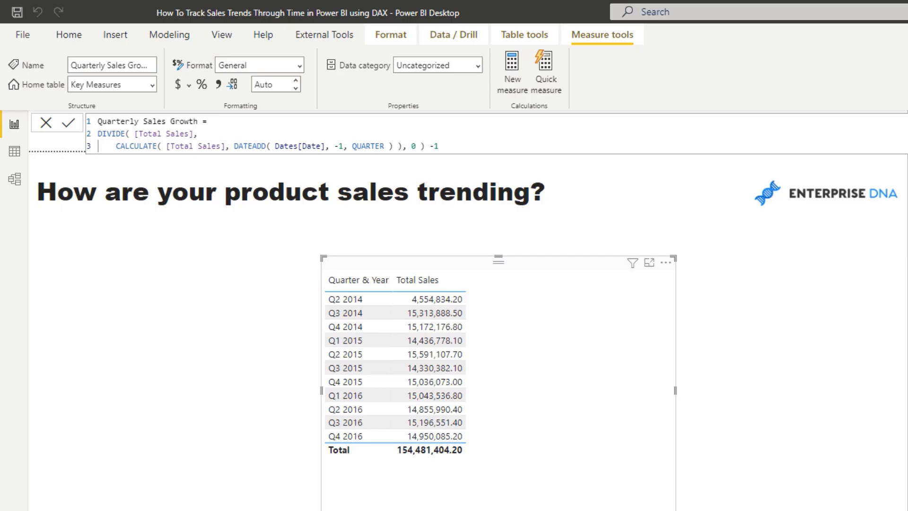
pyautogui.click(201, 84)
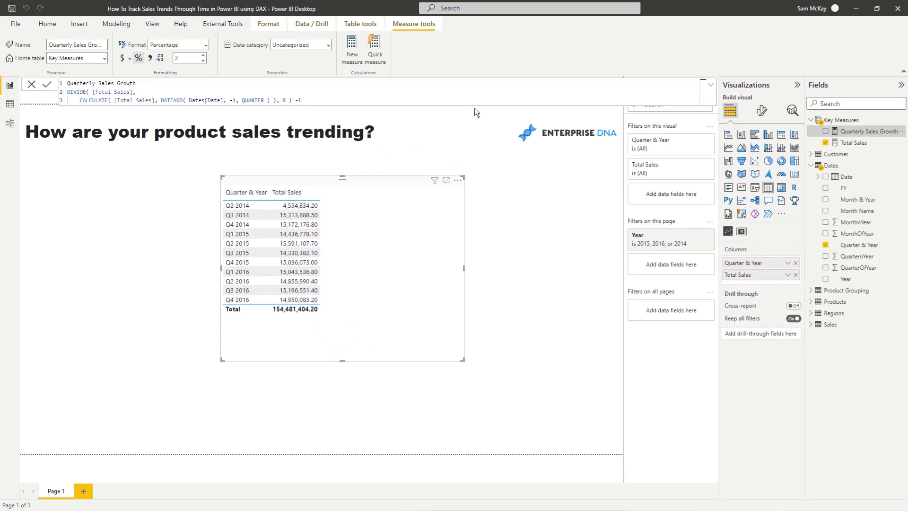
# Step: Add the Quarterly Sales Growth measure to the Total Sales by quarter table
pyautogui.moveTo(863, 131); pyautogui.dragTo(401, 231)
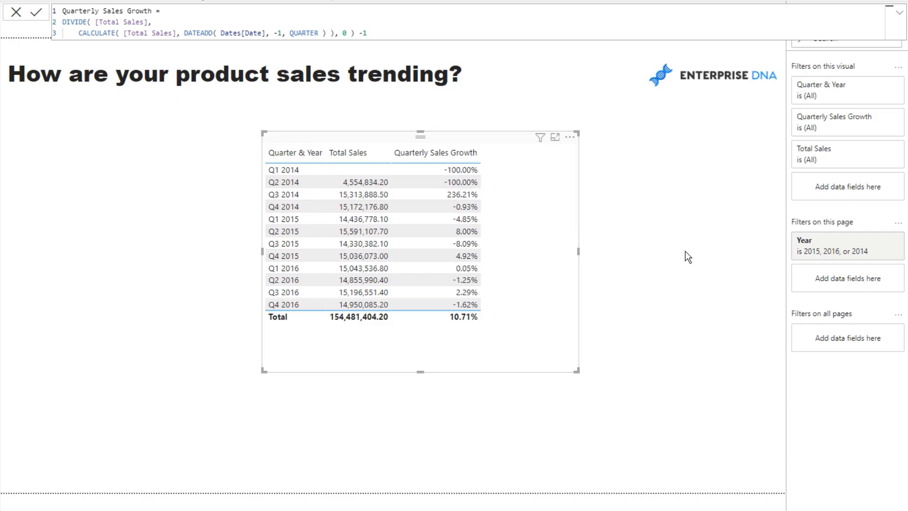
# Step: Filter out Q1–Q3 2014 and remove the Total Sales column from the table
pyautogui.click(881, 86)
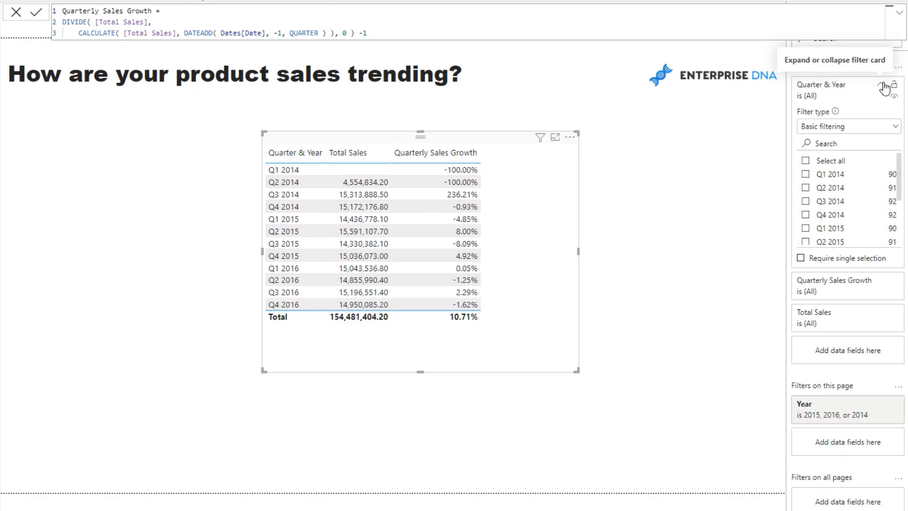
pyautogui.click(797, 162)
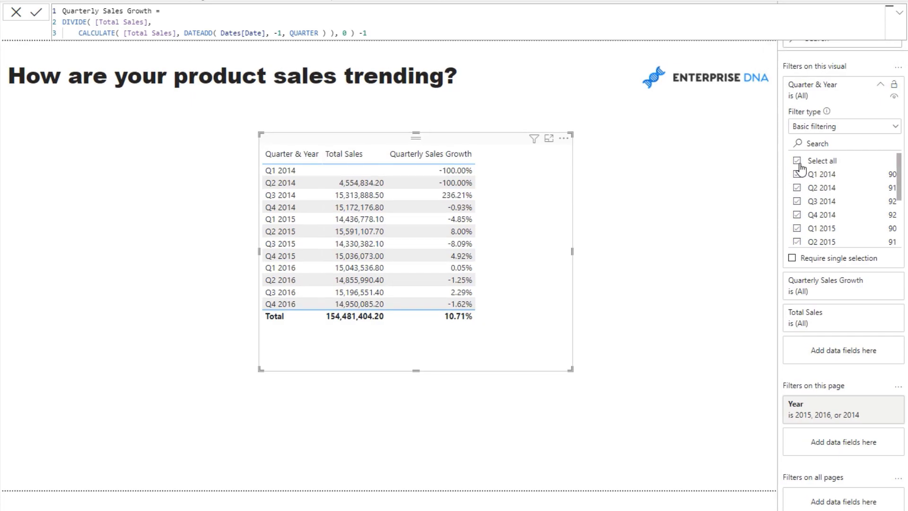
pyautogui.click(796, 174)
pyautogui.click(796, 187)
pyautogui.click(797, 201)
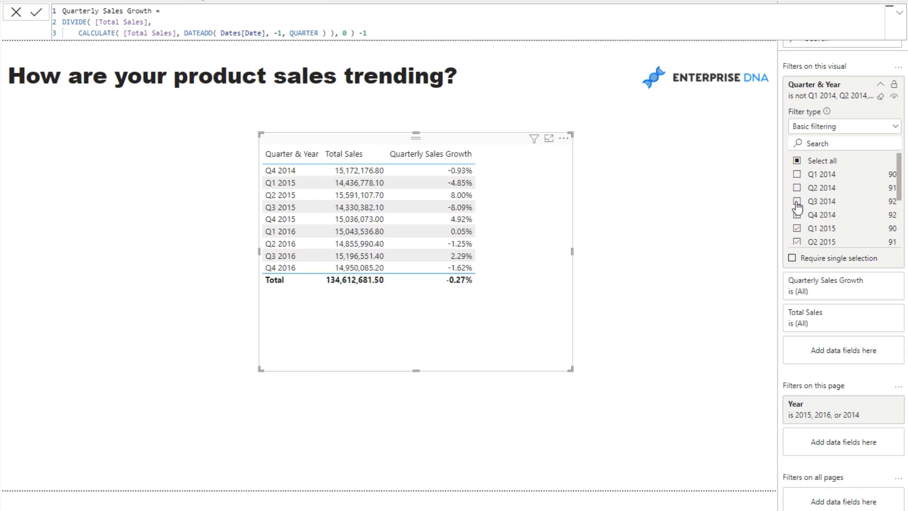
pyautogui.click(879, 85)
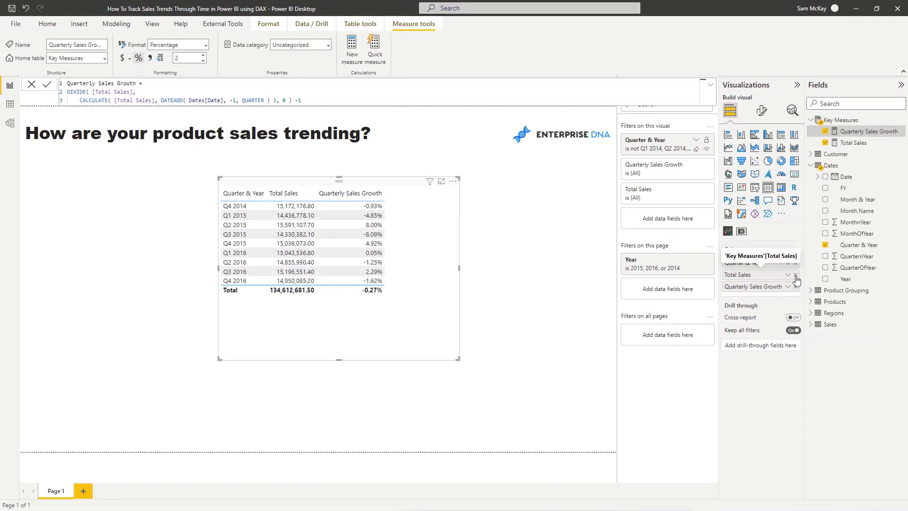
pyautogui.click(795, 275)
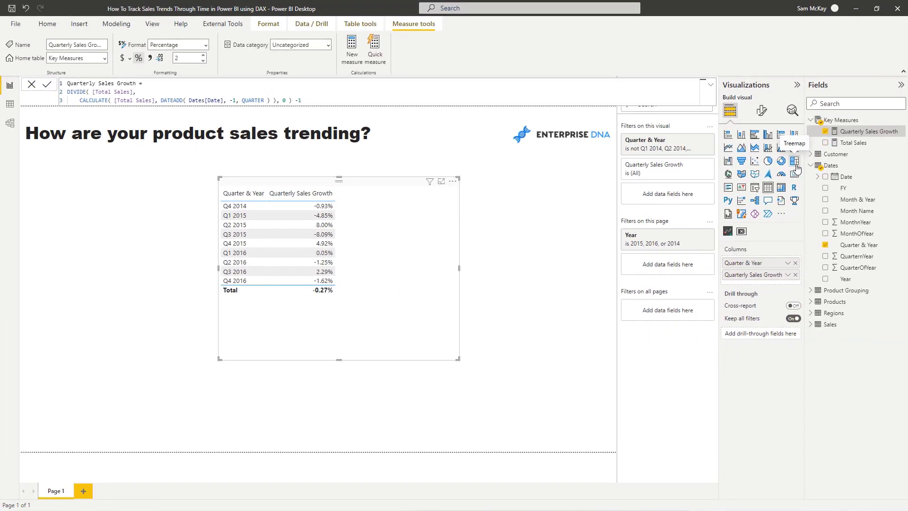
# Step: Convert the table to a matrix with Product Name rows and widen it to show Total
pyautogui.click(781, 188)
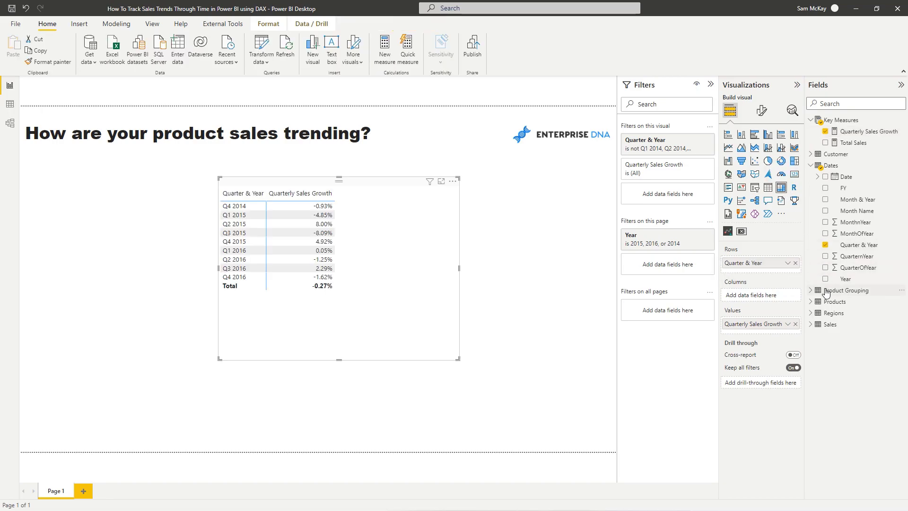
pyautogui.click(810, 302)
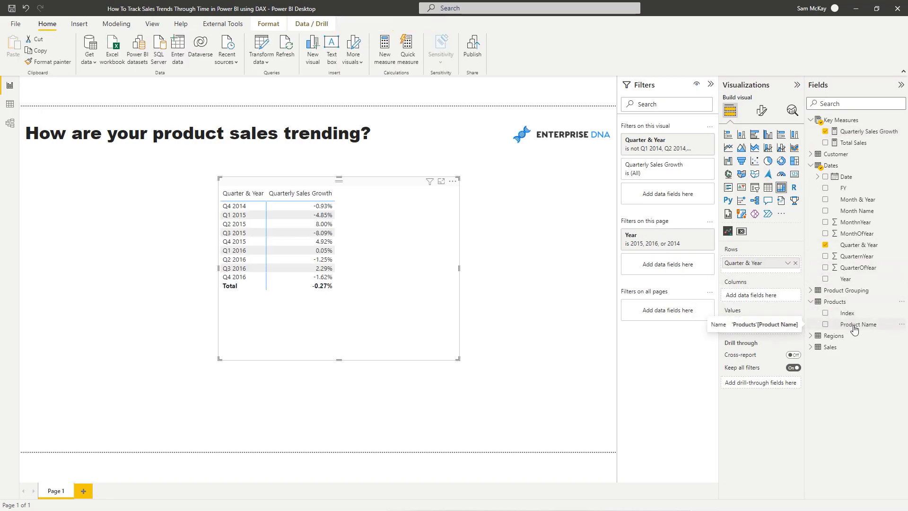
pyautogui.moveTo(857, 325); pyautogui.dragTo(759, 295)
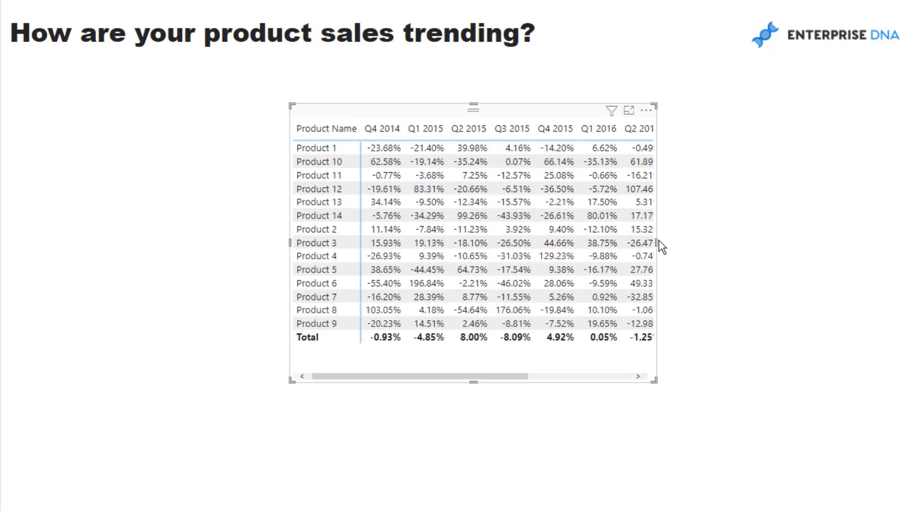
pyautogui.moveTo(660, 244); pyautogui.dragTo(835, 244)
pyautogui.moveTo(626, 111); pyautogui.dragTo(519, 111)
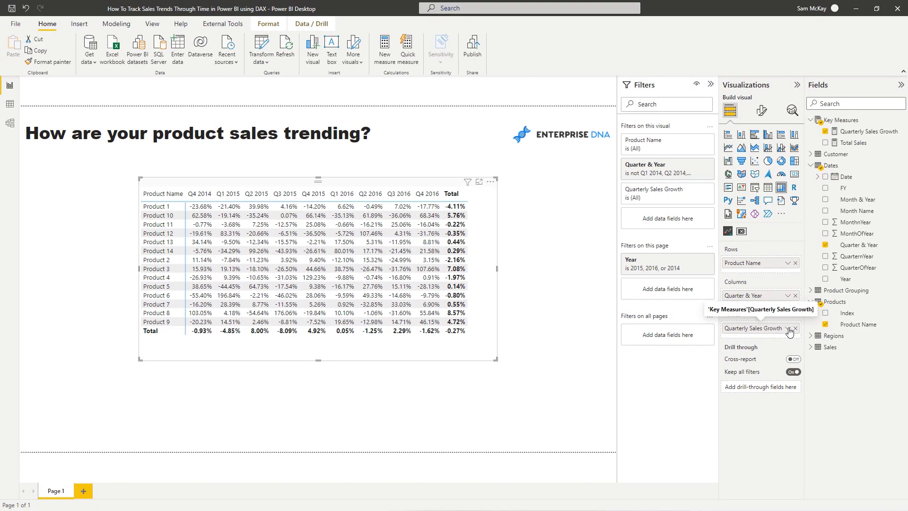
# Step: Open Conditional formatting > Background color for the Quarterly Sales Growth field
pyautogui.click(788, 329)
pyautogui.moveTo(807, 377)
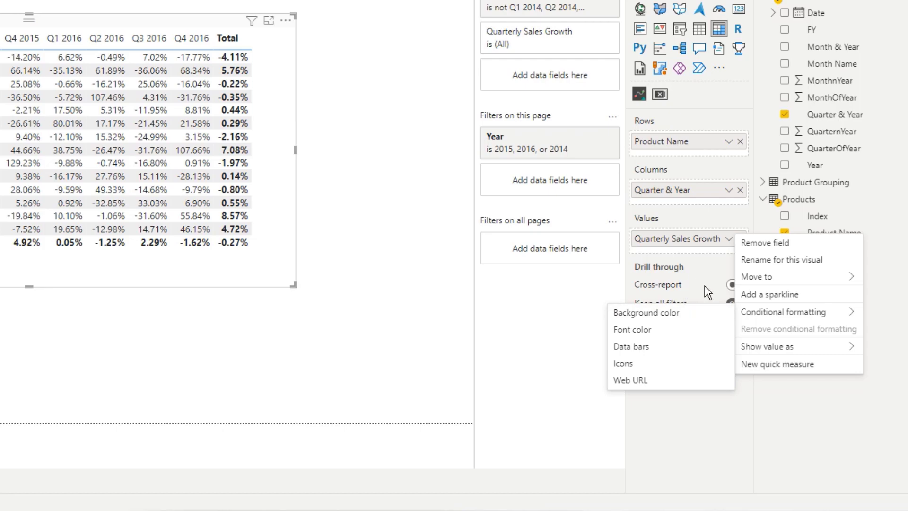
pyautogui.click(706, 313)
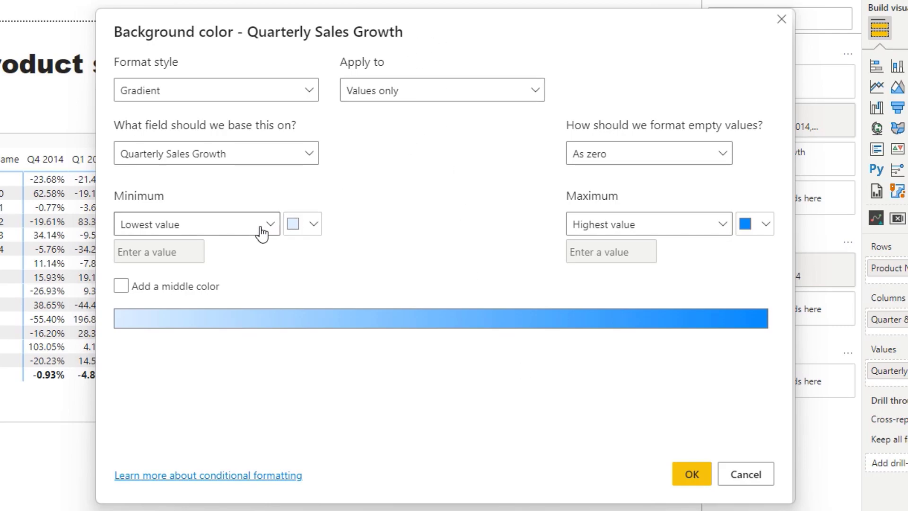
# Step: Set the background minimum to a custom value of 0 coloured red
pyautogui.click(314, 224)
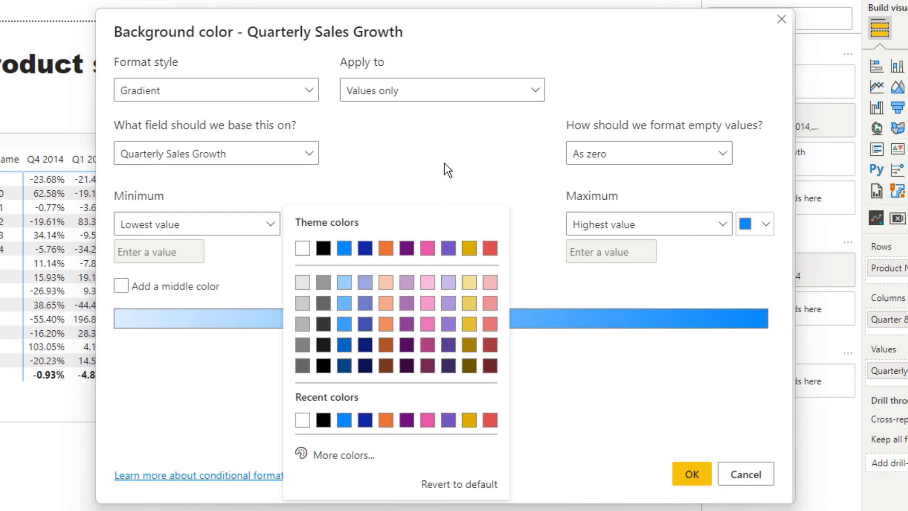
pyautogui.click(379, 182)
pyautogui.click(269, 225)
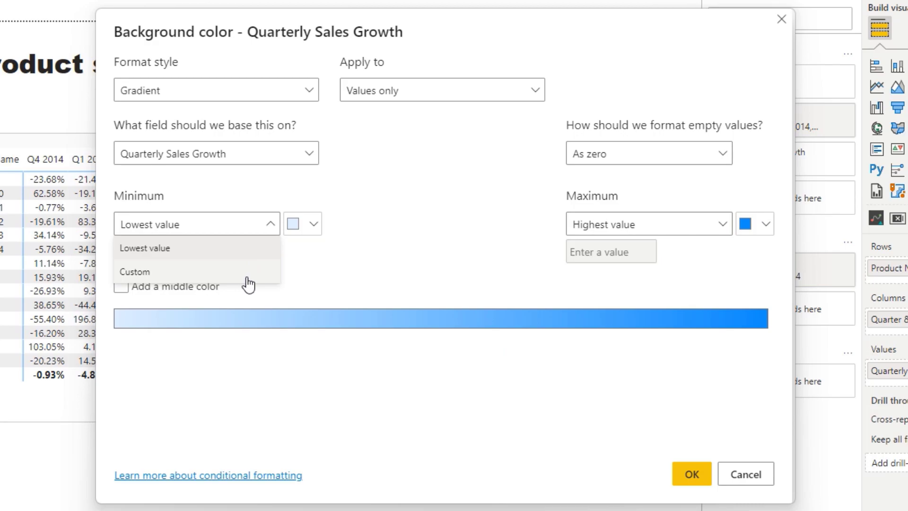
pyautogui.click(246, 277)
pyautogui.click(203, 251)
pyautogui.write('0')
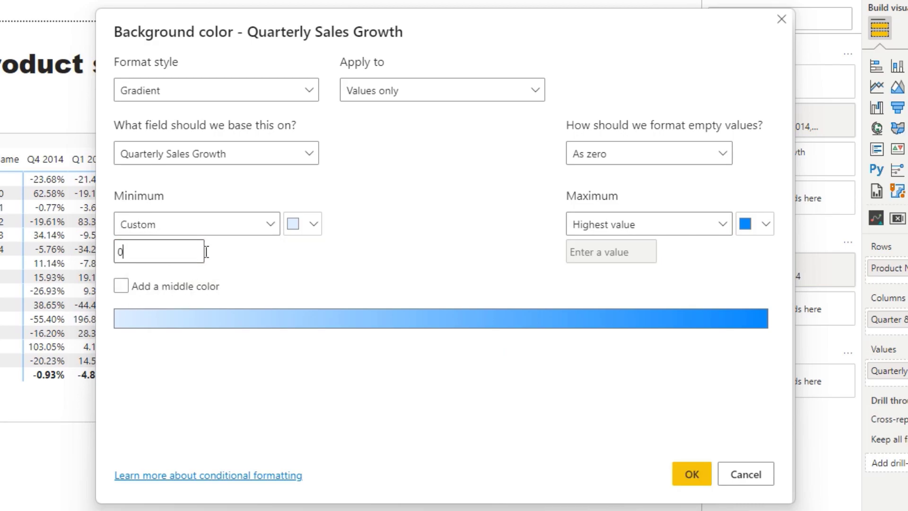
pyautogui.click(313, 228)
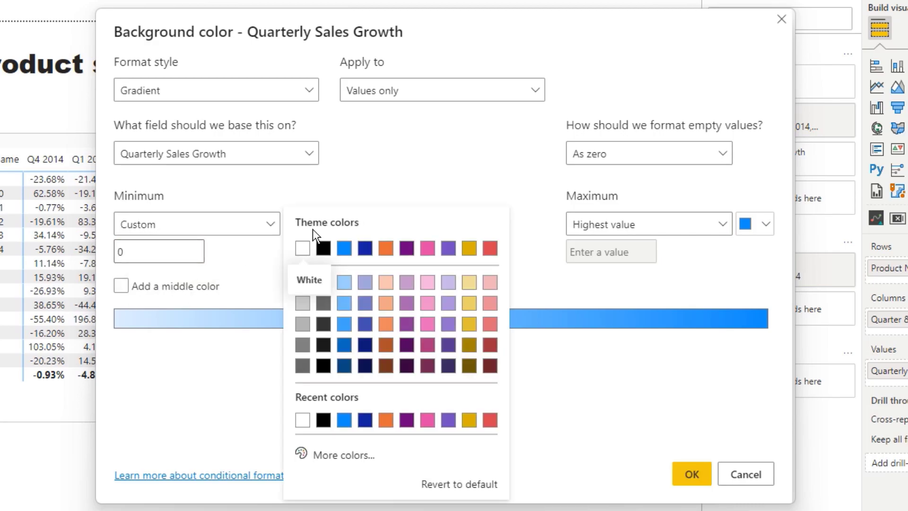
pyautogui.click(492, 247)
# Step: Set the maximum to a custom value of 0 coloured blue and apply
pyautogui.click(650, 229)
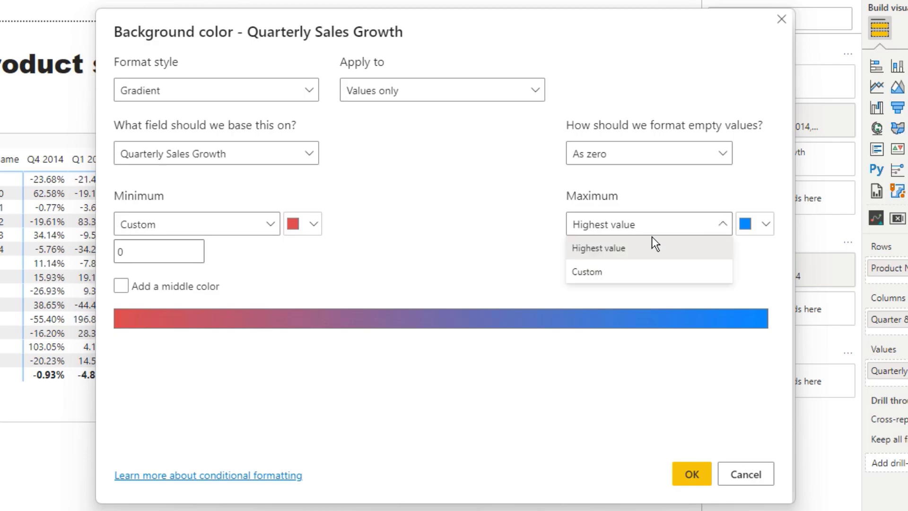
pyautogui.click(615, 269)
pyautogui.click(619, 251)
pyautogui.write('0')
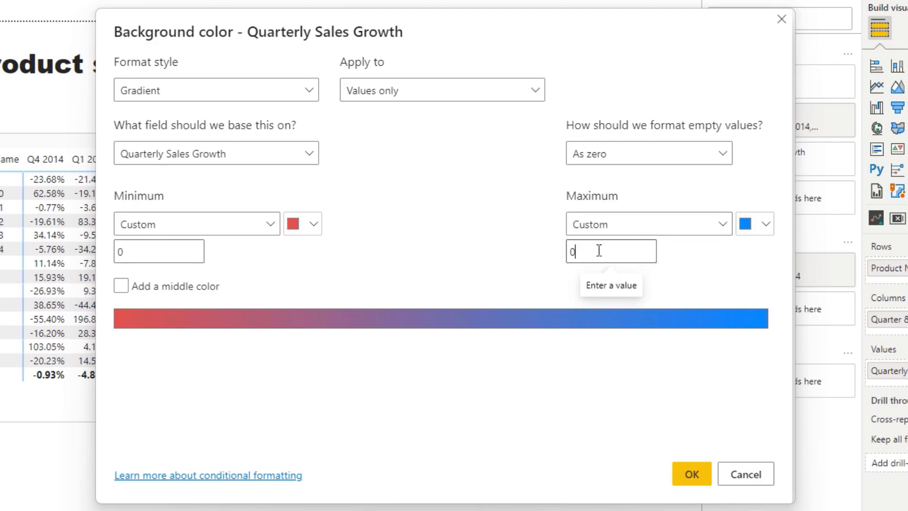
pyautogui.click(747, 223)
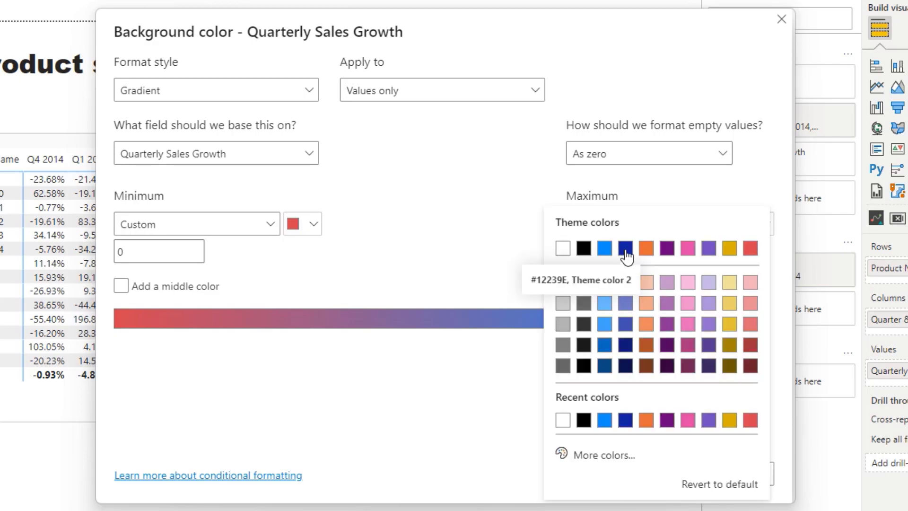
pyautogui.click(605, 250)
pyautogui.click(690, 473)
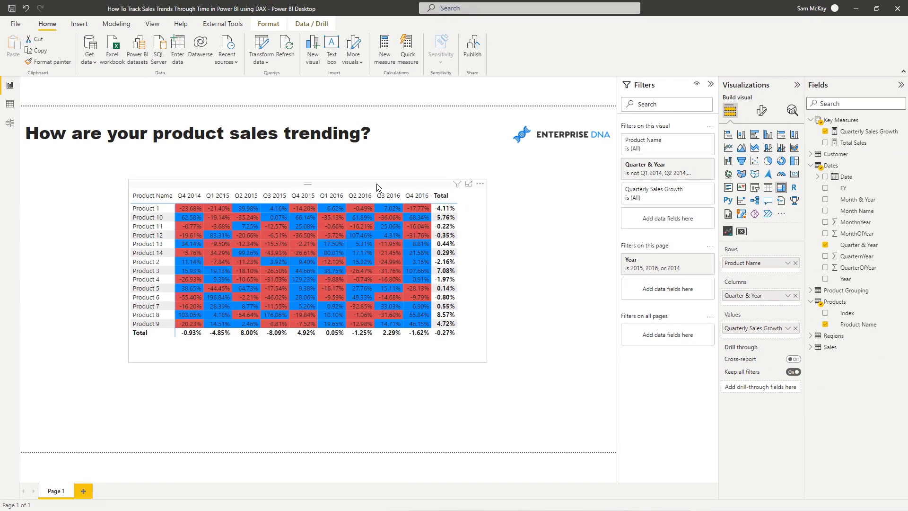
# Step: Move the quarterly matrix under the page title and shrink it slightly
pyautogui.moveTo(376, 183); pyautogui.dragTo(311, 163)
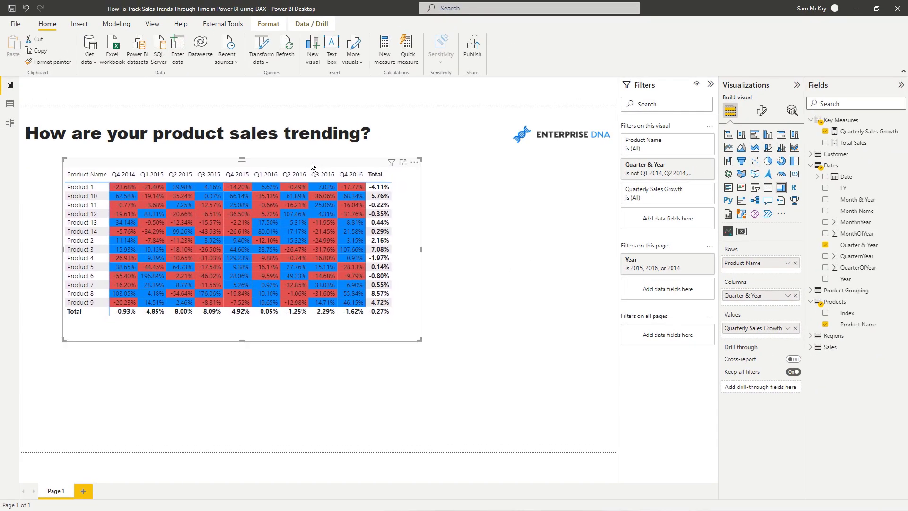
pyautogui.moveTo(419, 339); pyautogui.dragTo(397, 320)
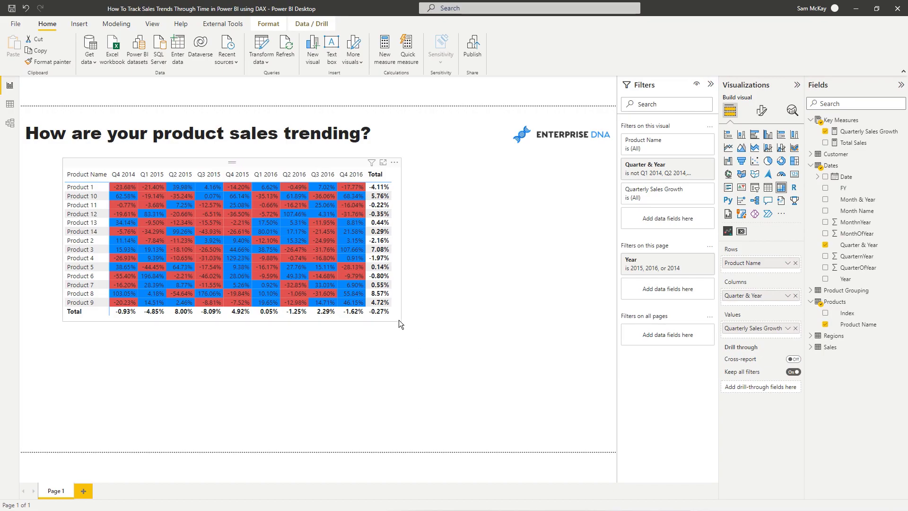
pyautogui.moveTo(311, 165); pyautogui.dragTo(280, 152)
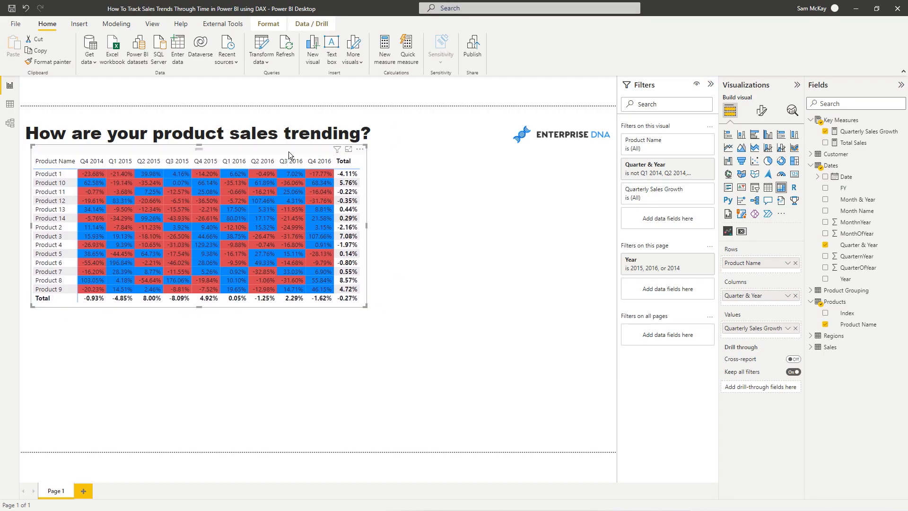
pyautogui.moveTo(245, 154); pyautogui.dragTo(246, 161)
# Step: Duplicate the matrix below the original and copy the Quarterly Sales Growth formula
pyautogui.hotkey('ctrl', 'c')
pyautogui.hotkey('ctrl', 'v')
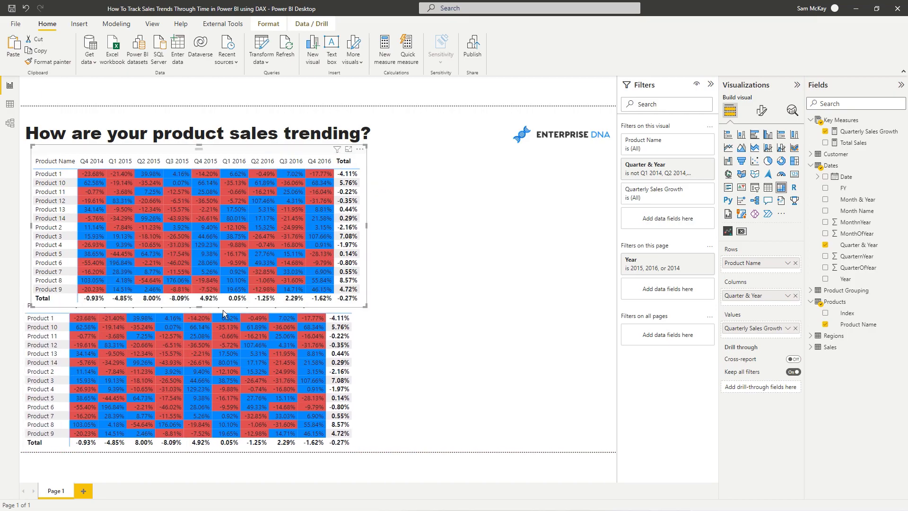
pyautogui.click(362, 308)
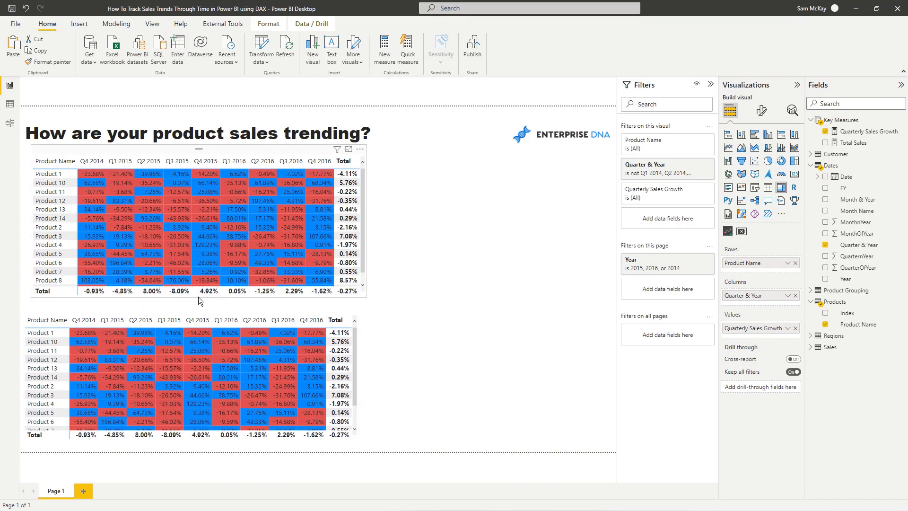
pyautogui.click(868, 131)
pyautogui.moveTo(311, 99); pyautogui.dragTo(67, 83)
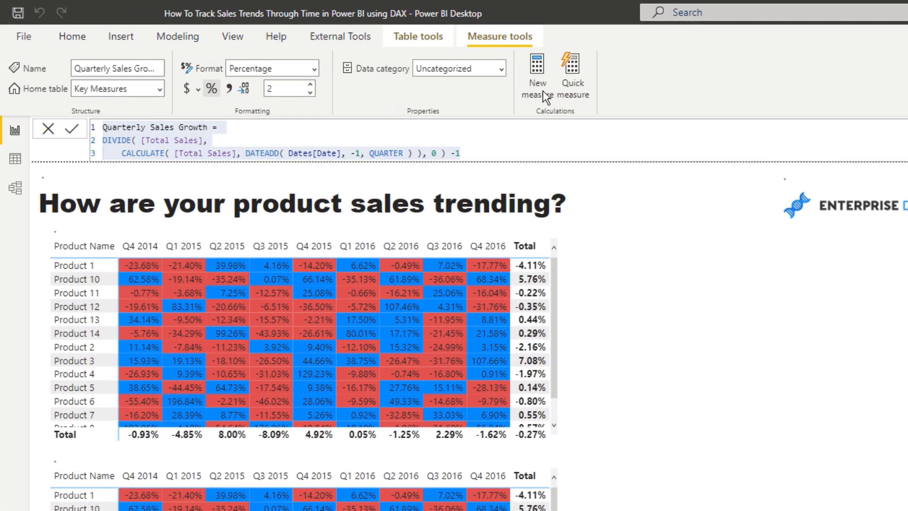
# Step: Create a Monthly Sales Growth measure from the pasted formula, replacing QUARTER with MONTH
pyautogui.click(353, 52)
pyautogui.hotkey('ctrl', 'v')
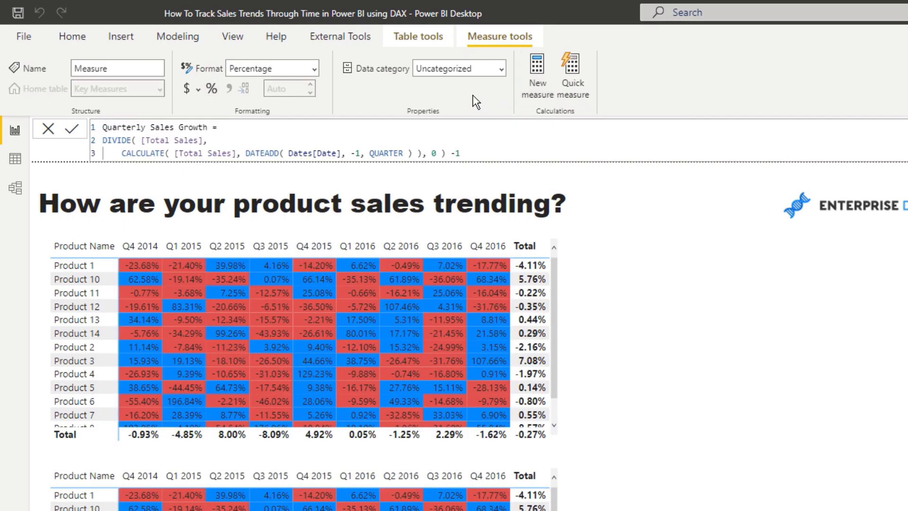
pyautogui.doubleClick(136, 127)
pyautogui.write('Monthly')
pyautogui.moveTo(403, 154); pyautogui.dragTo(370, 156)
pyautogui.write('MONTH')
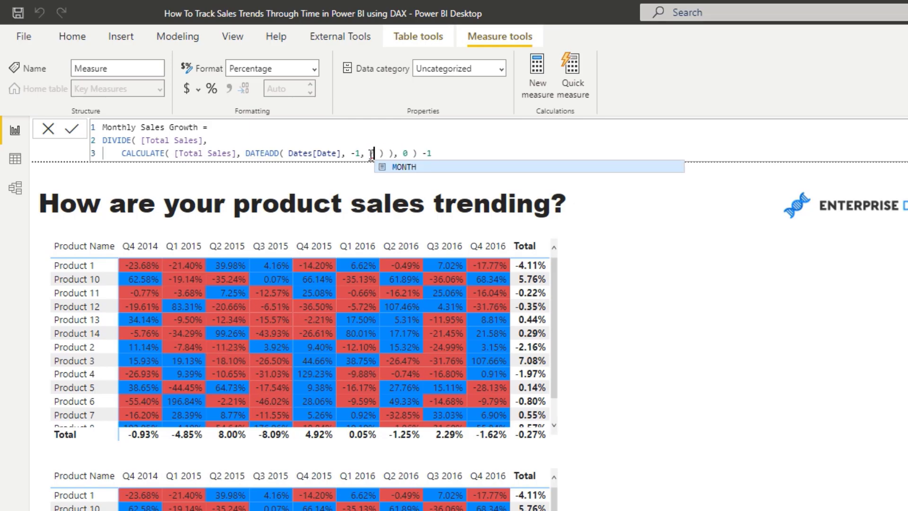
pyautogui.click(463, 152)
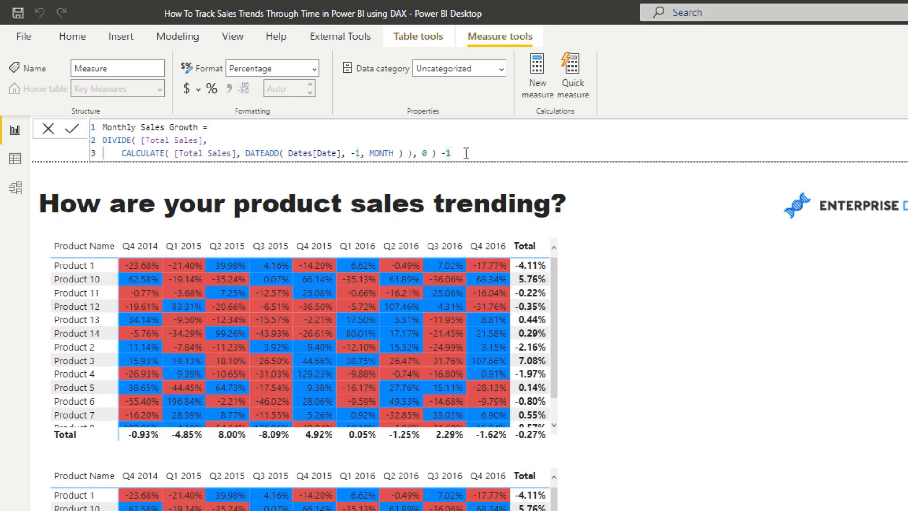
pyautogui.press('Return')
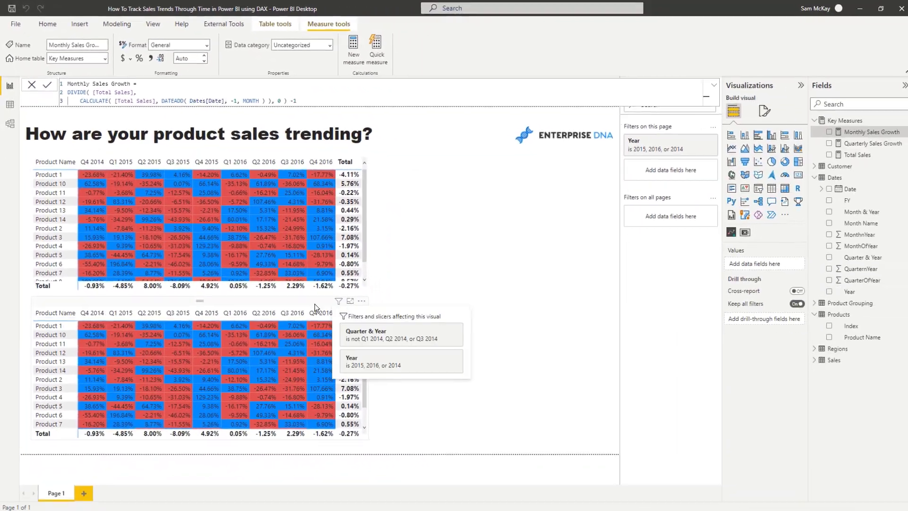
# Step: Switch the lower matrix to Monthly Sales Growth values and Month & Year columns
pyautogui.click(418, 404)
pyautogui.moveTo(875, 136); pyautogui.dragTo(757, 338)
pyautogui.click(795, 328)
pyautogui.moveTo(860, 212); pyautogui.dragTo(756, 306)
pyautogui.click(795, 295)
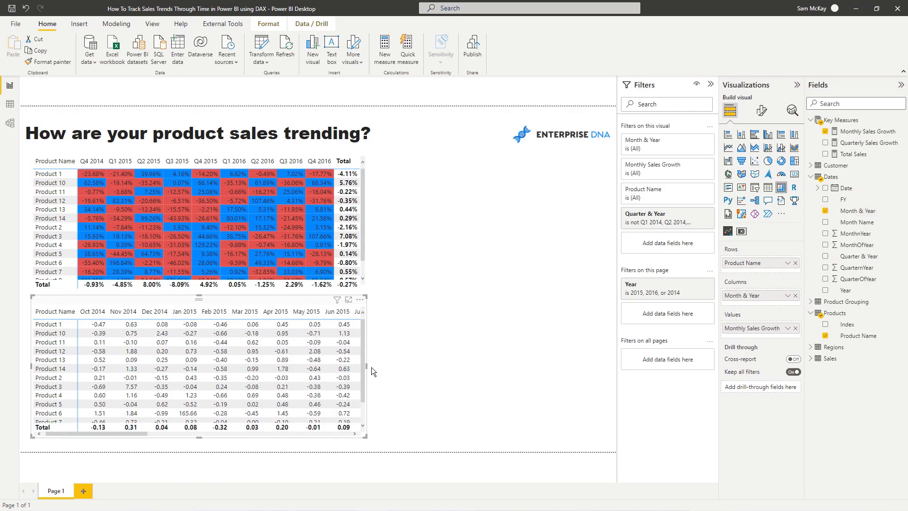
# Step: Widen the lower matrix across the page and make the upper matrix taller
pyautogui.moveTo(366, 367); pyautogui.dragTo(603, 382)
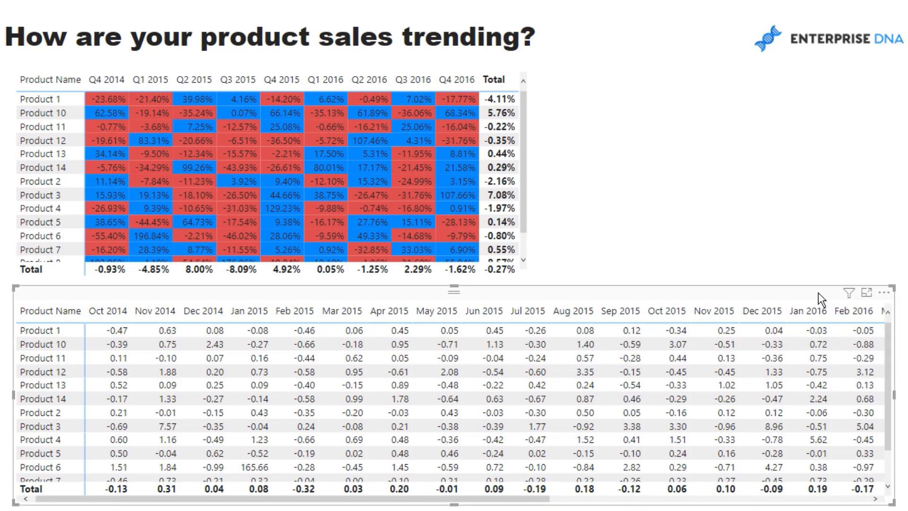
pyautogui.moveTo(817, 292); pyautogui.dragTo(818, 300)
pyautogui.click(496, 277)
pyautogui.moveTo(271, 279); pyautogui.dragTo(271, 289)
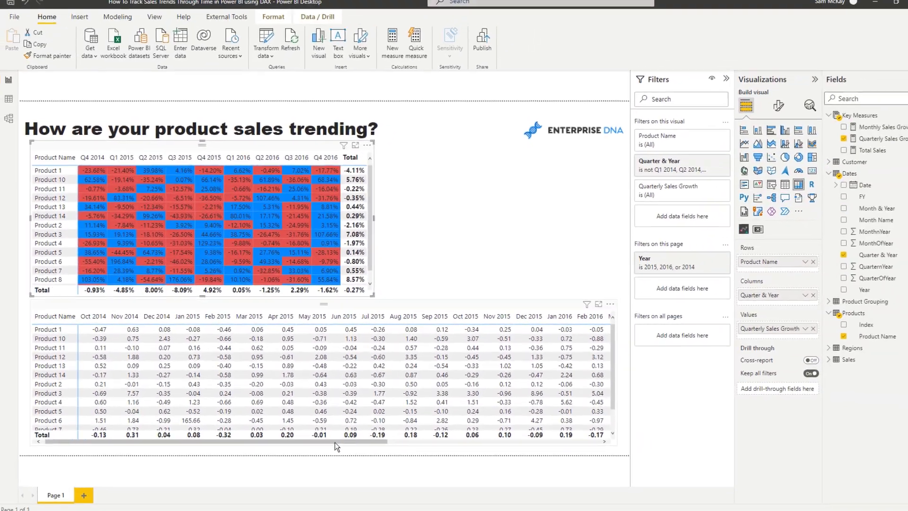
pyautogui.click(416, 415)
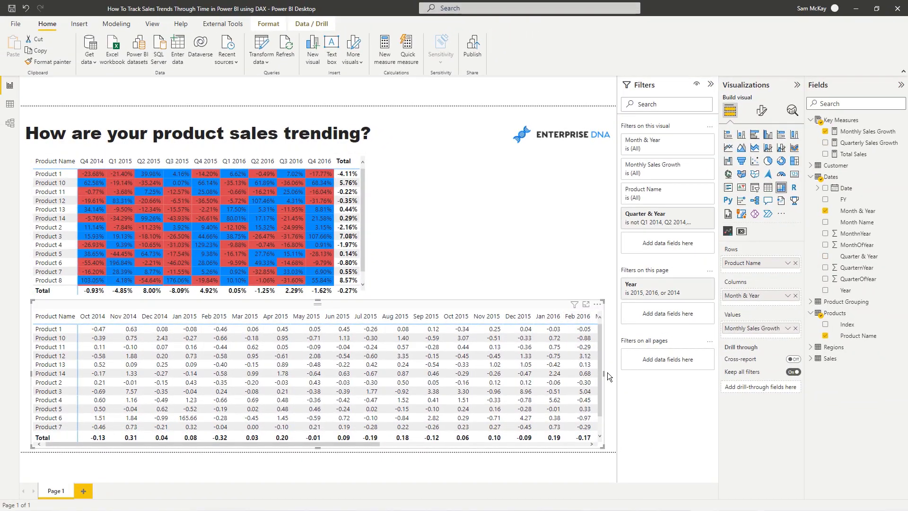
# Step: Format Monthly Sales Growth as a percentage with 0 decimal places
pyautogui.click(861, 133)
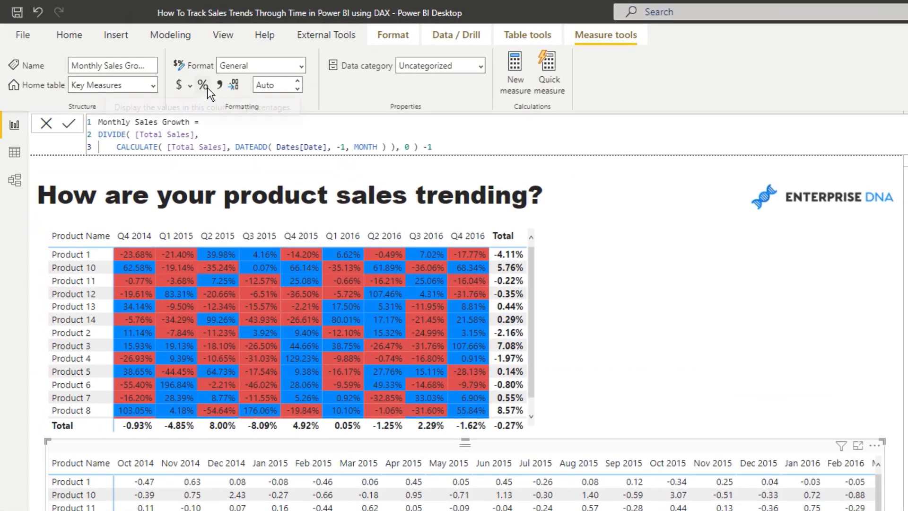
pyautogui.click(207, 87)
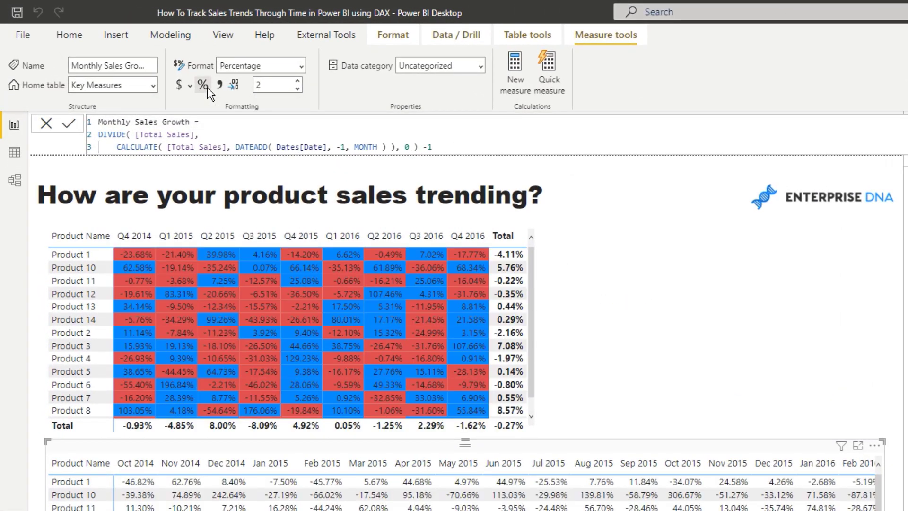
pyautogui.click(279, 86)
pyautogui.write('0')
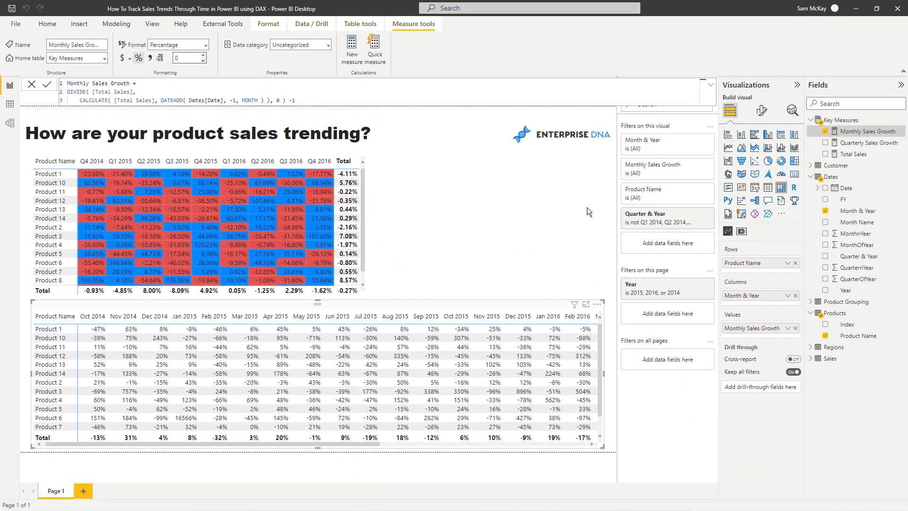
# Step: Start background color formatting for the monthly values, with a custom minimum of 0 in red
pyautogui.click(787, 327)
pyautogui.moveTo(813, 377)
pyautogui.click(754, 380)
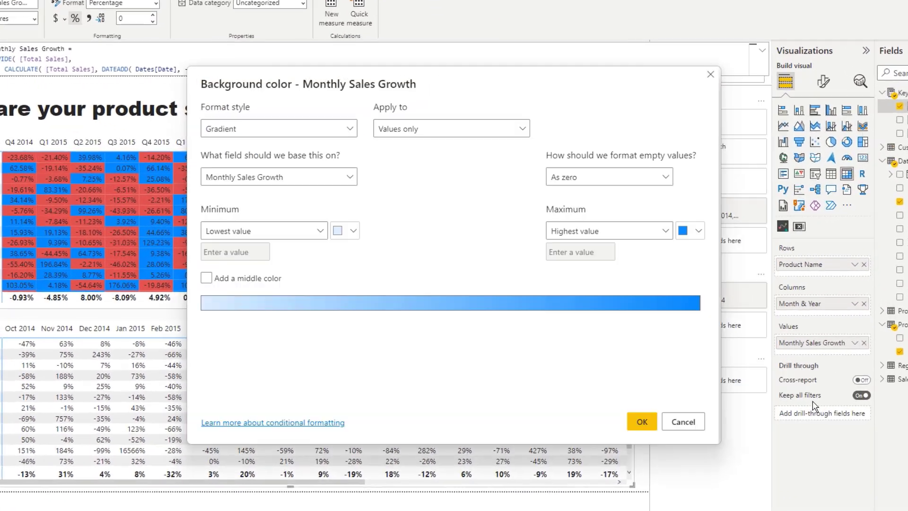
pyautogui.click(263, 230)
pyautogui.click(217, 298)
pyautogui.write('0')
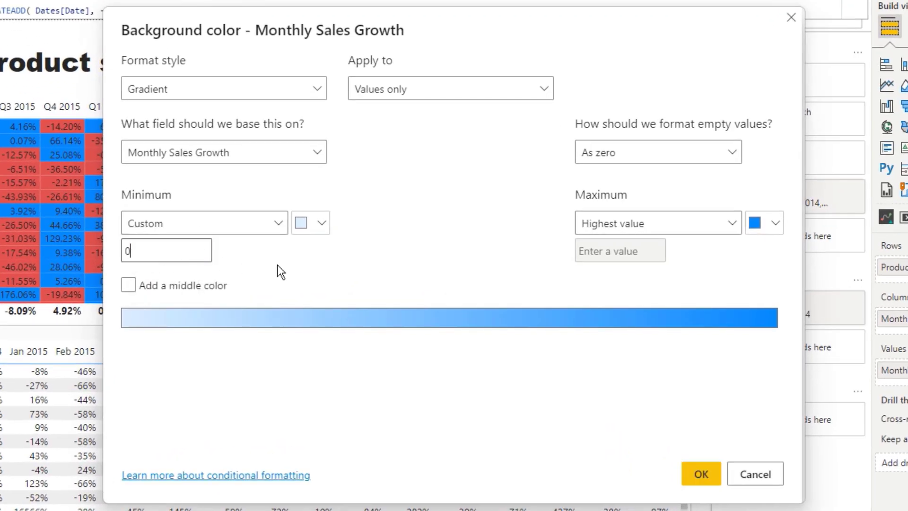
pyautogui.click(320, 225)
pyautogui.click(504, 249)
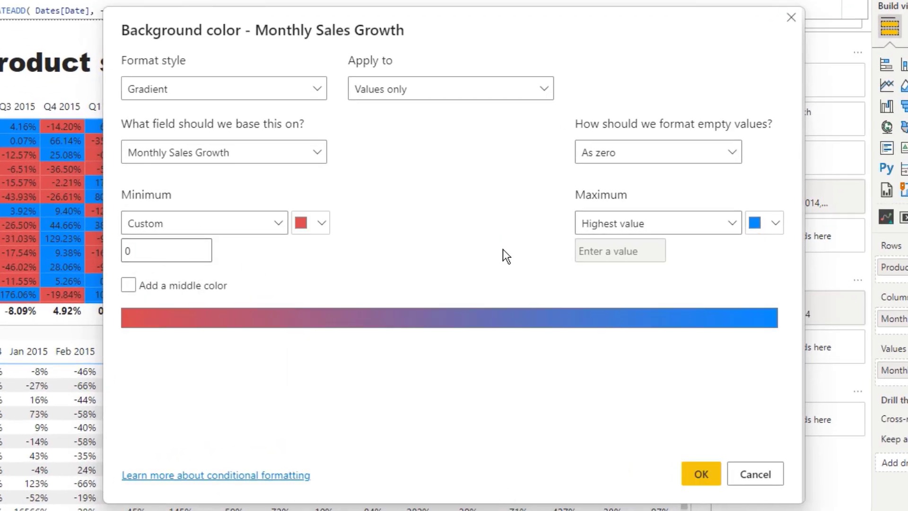
# Step: Set the maximum to a custom value in blue and apply the red/blue background colors
pyautogui.click(658, 223)
pyautogui.click(663, 270)
pyautogui.click(766, 223)
pyautogui.click(617, 244)
pyautogui.click(699, 474)
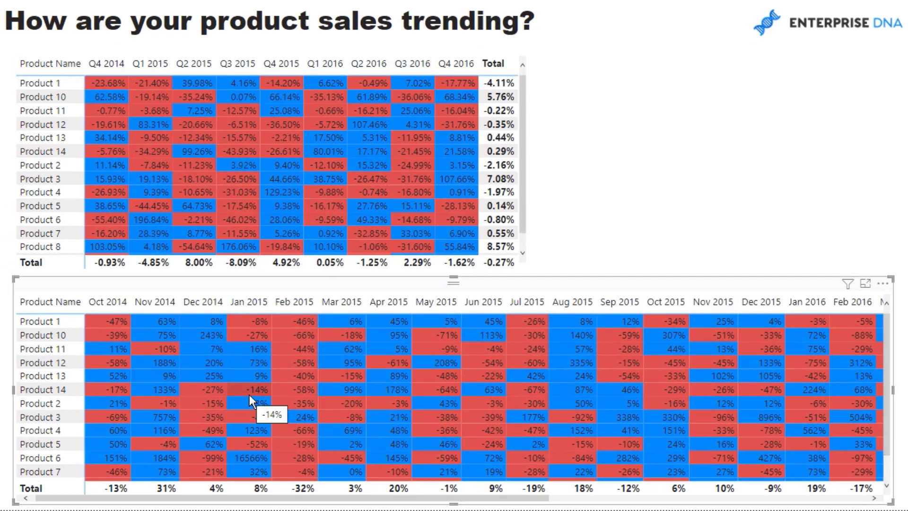
pyautogui.moveTo(331, 379)
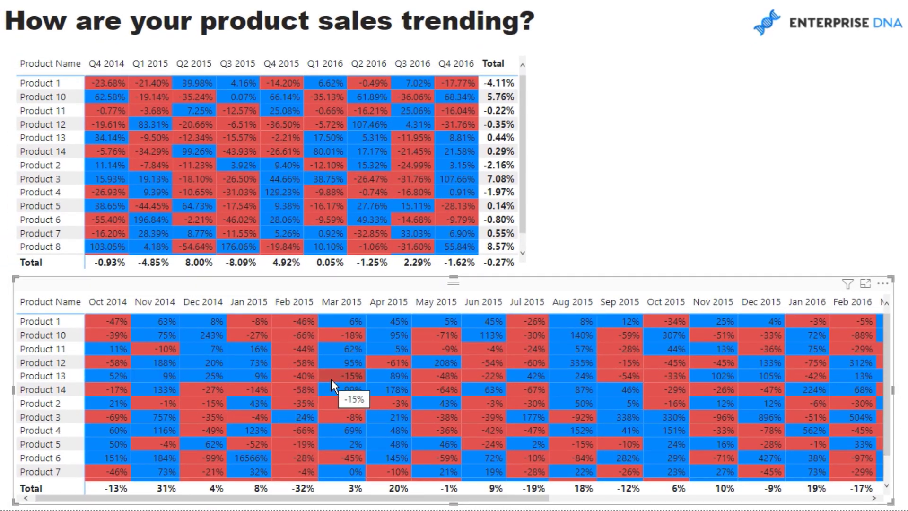